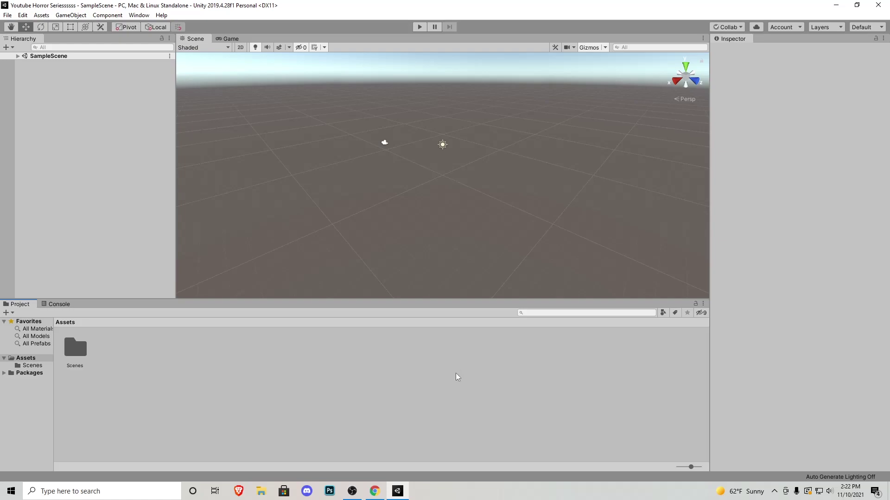
# Set the editor theme to Dark and the editor font to System Font in the general preferences.
pyautogui.click(22, 15)
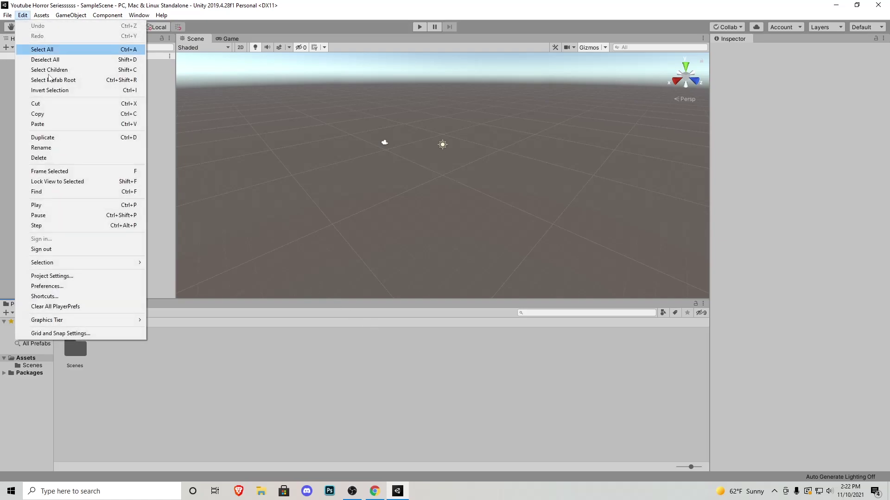
pyautogui.click(66, 287)
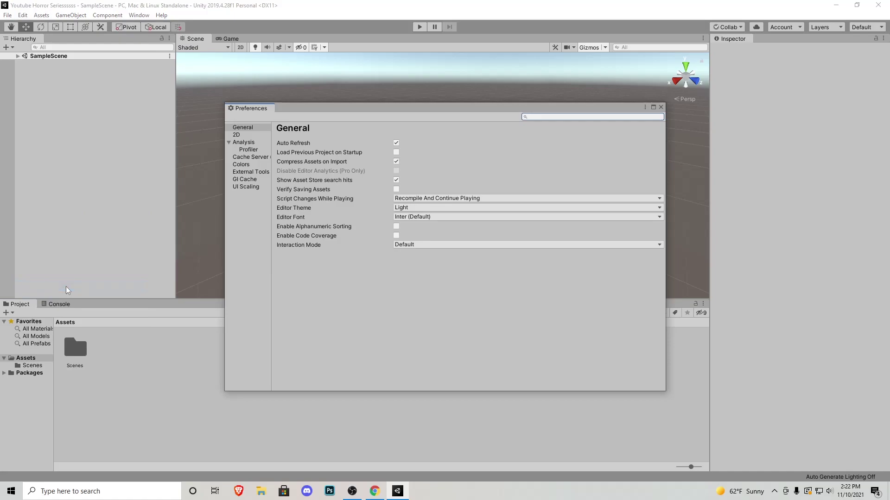
pyautogui.click(257, 128)
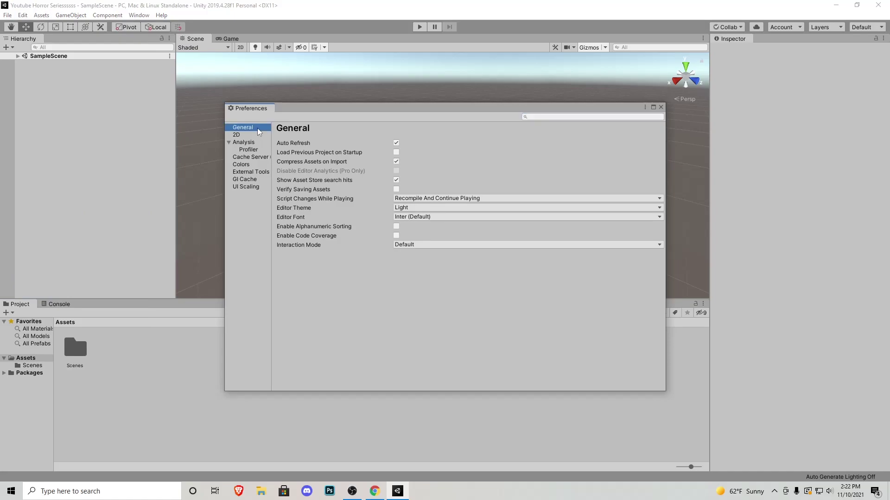
pyautogui.click(418, 208)
pyautogui.click(419, 226)
pyautogui.click(424, 217)
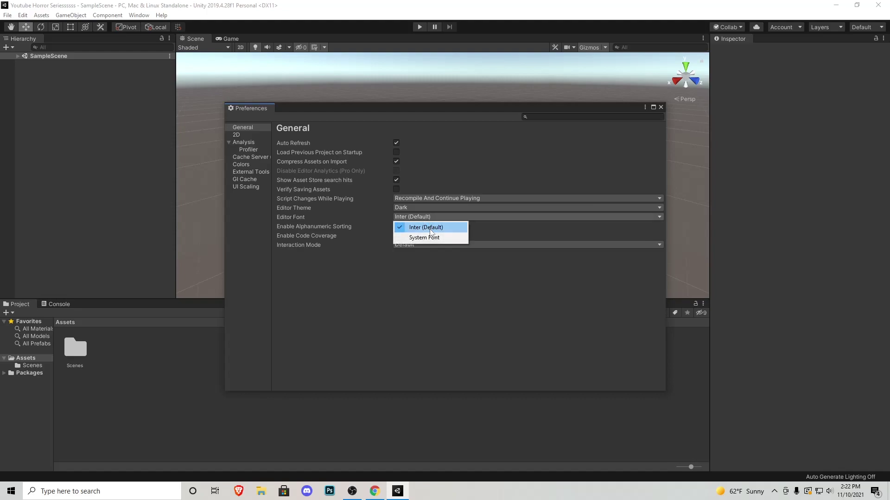
pyautogui.click(427, 237)
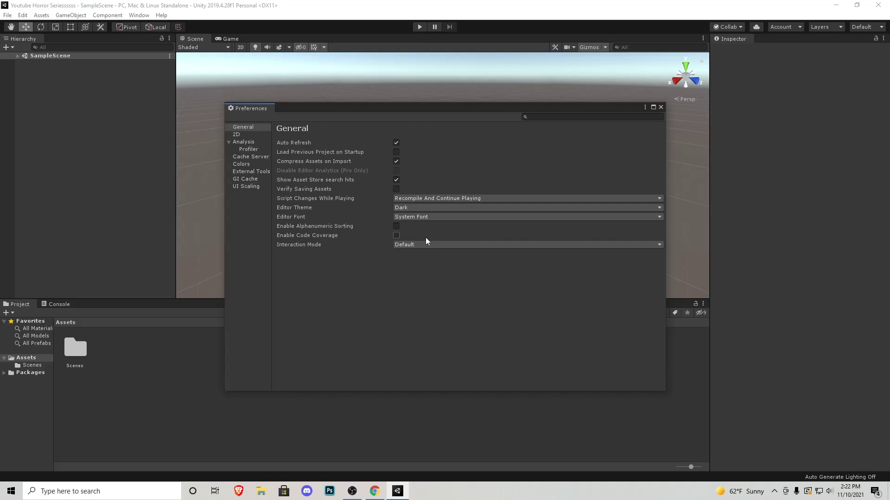
pyautogui.click(661, 107)
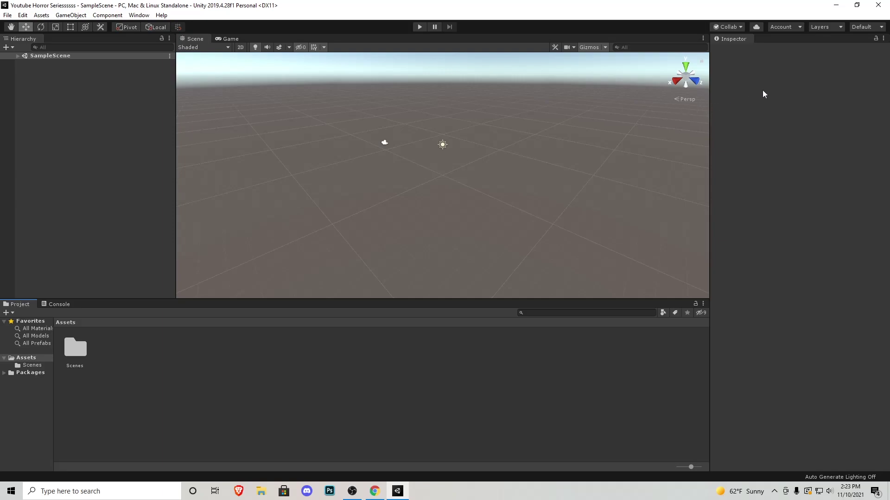
# Apply the 2 by 3 window layout and enlarge the Scene view in both width and height.
pyautogui.click(864, 27)
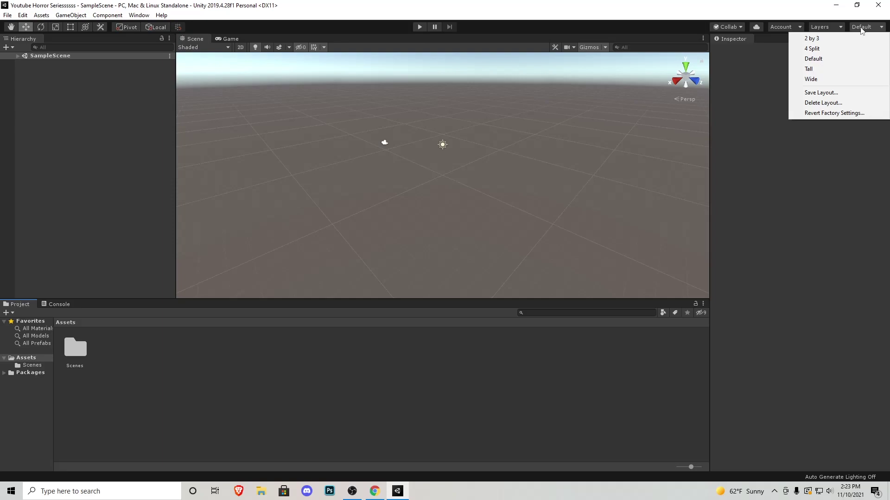
pyautogui.click(830, 38)
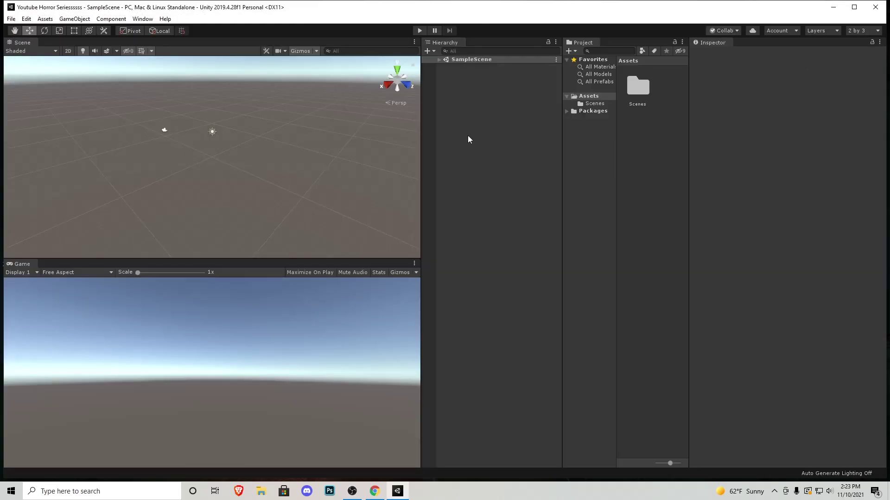
pyautogui.moveTo(421, 147); pyautogui.dragTo(558, 160)
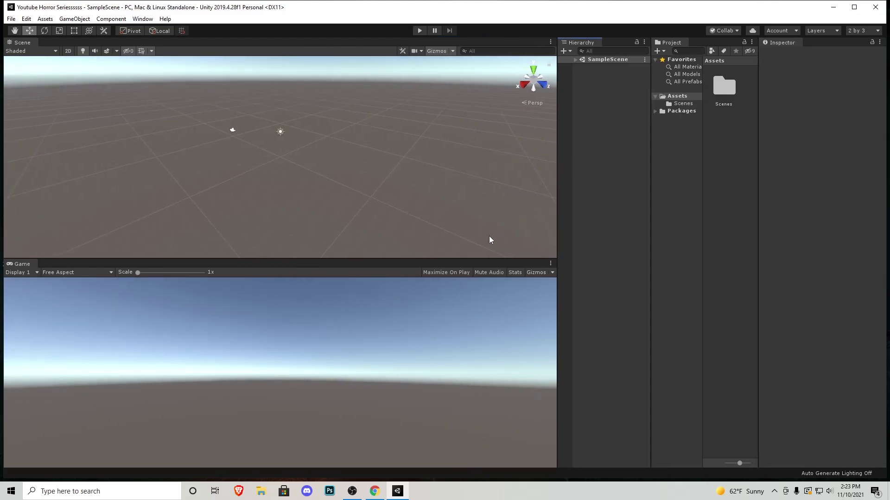
pyautogui.moveTo(482, 257); pyautogui.dragTo(478, 367)
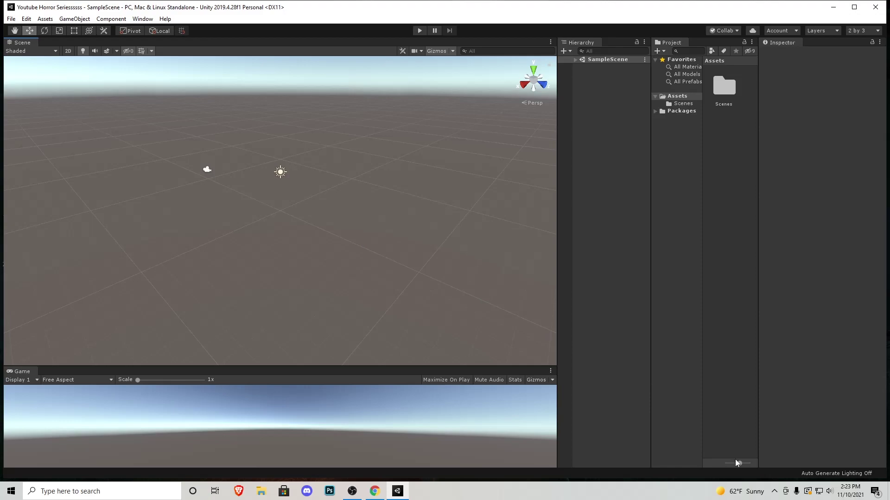
# Shrink the project asset thumbnails to the compact list display.
pyautogui.moveTo(739, 465); pyautogui.dragTo(718, 465)
pyautogui.click(731, 93)
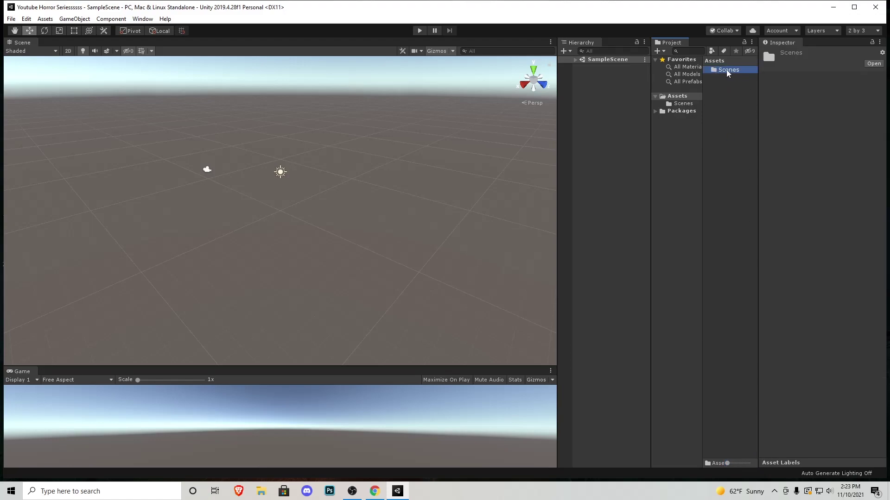
pyautogui.click(732, 107)
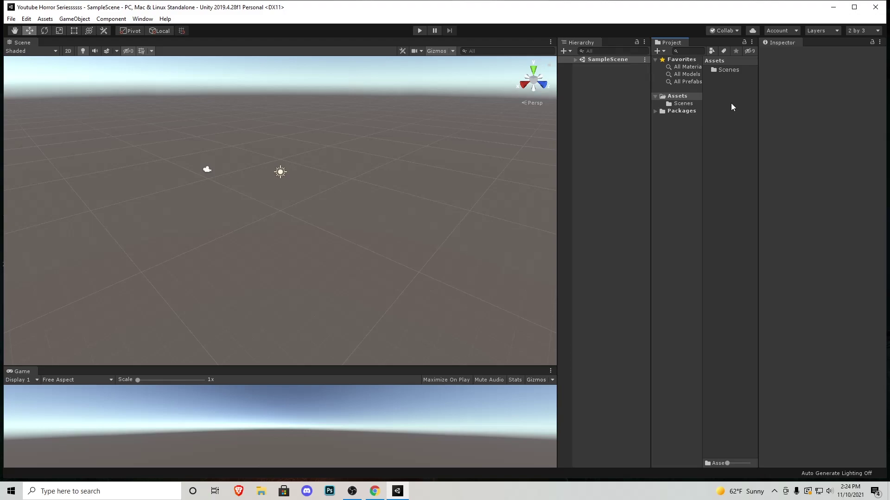
# Add a 3D cube to the scene.
pyautogui.click(74, 19)
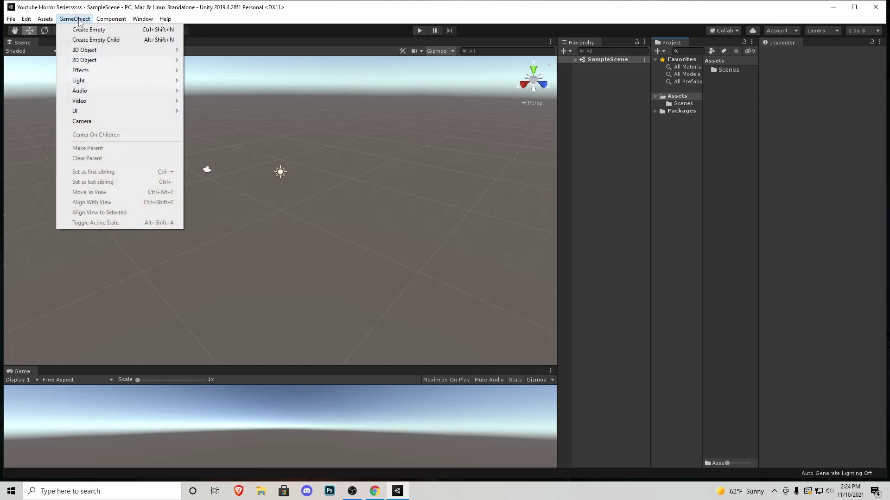
pyautogui.moveTo(118, 50)
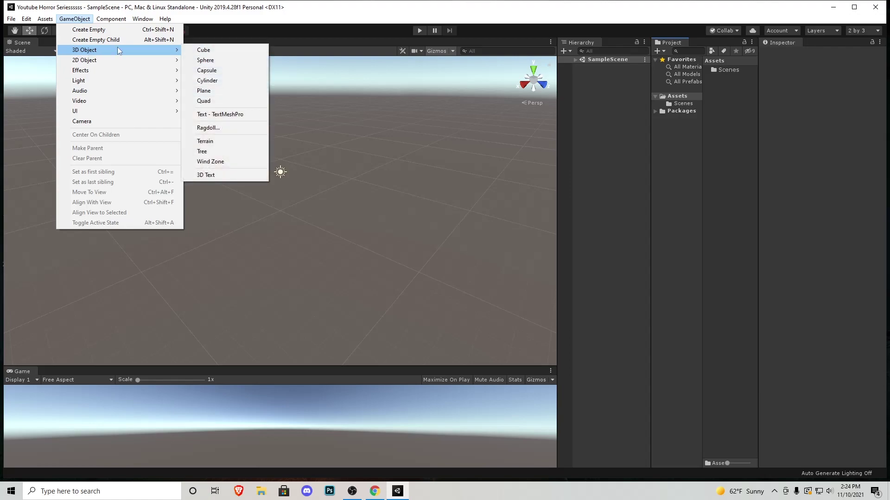
pyautogui.click(206, 50)
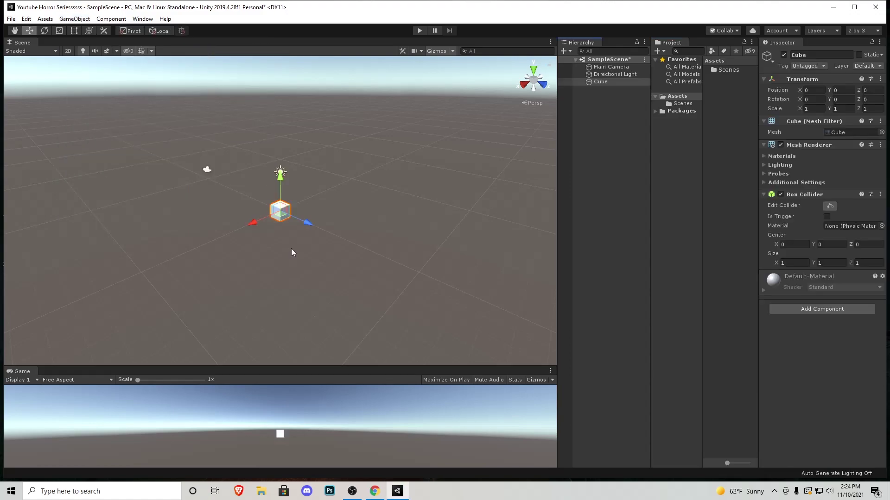
pyautogui.scroll(2, 289, 236)
pyautogui.scroll(6, 289, 227)
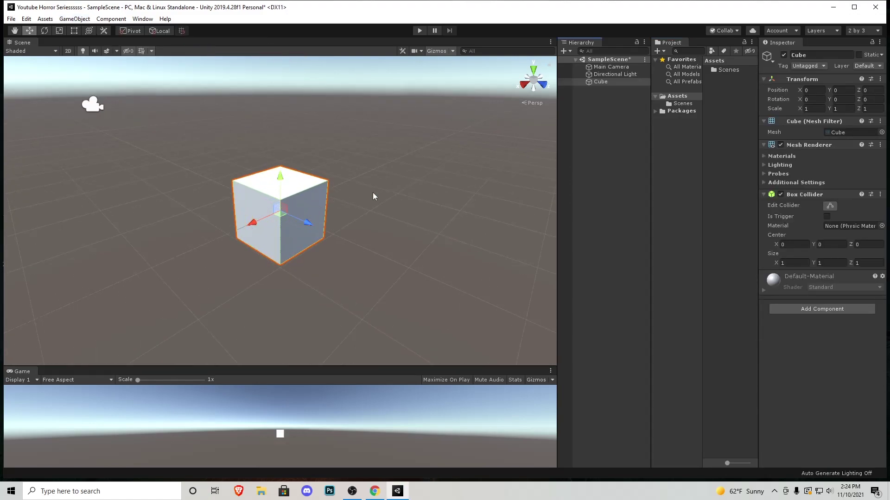
# Scale the cube to 50 on X and 50 on Z to form a flat floor, then deselect it.
pyautogui.click(817, 109)
pyautogui.write('50')
pyautogui.press('Tab')
pyautogui.press('Tab')
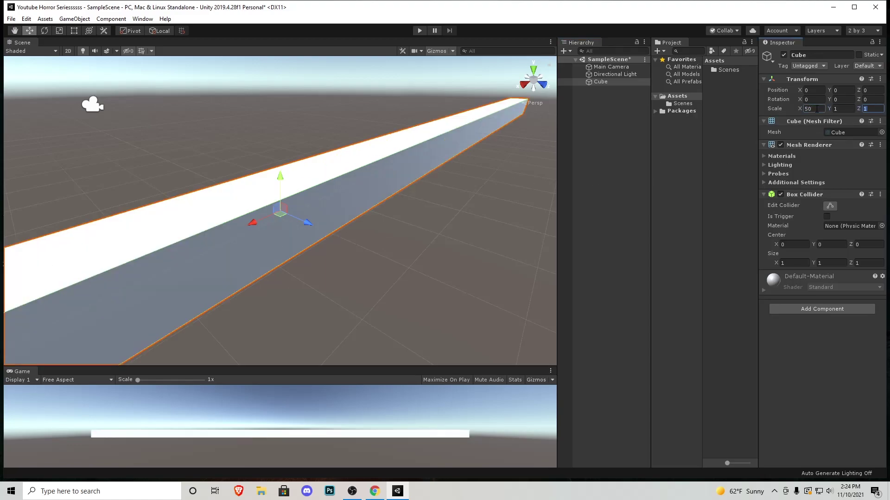
pyautogui.write('50')
pyautogui.scroll(-5, 208, 171)
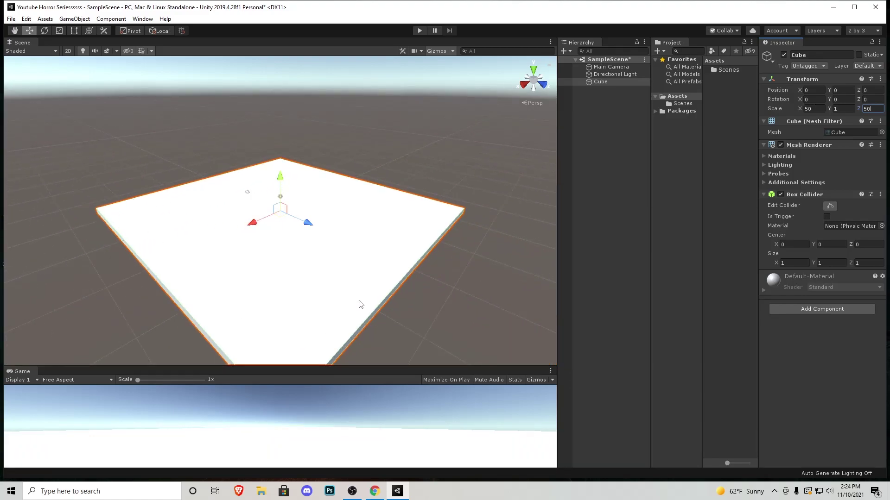
pyautogui.click(607, 197)
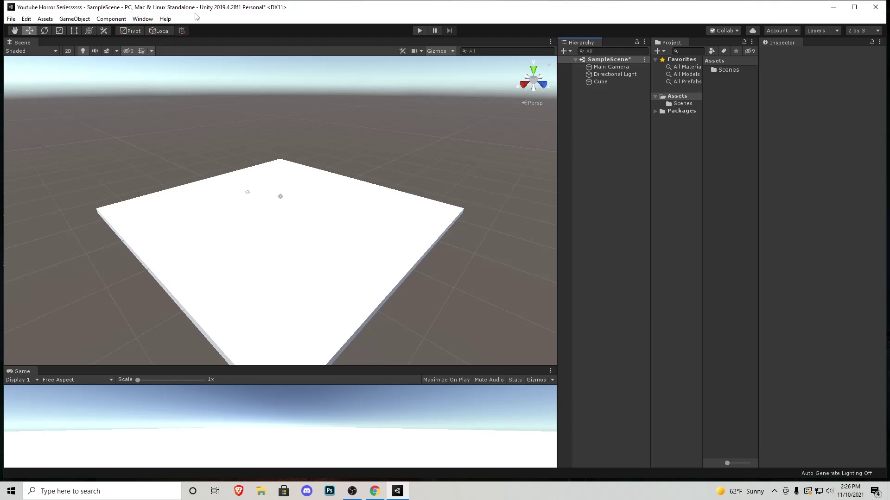
pyautogui.click(142, 18)
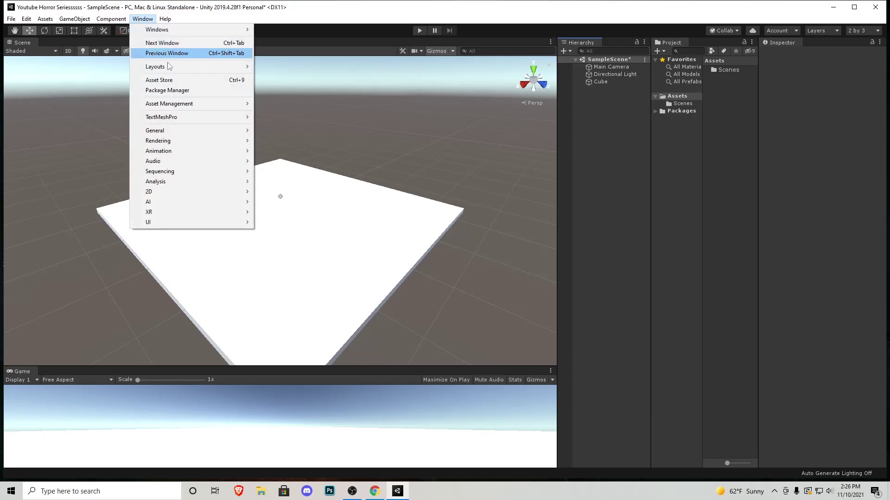
pyautogui.click(168, 90)
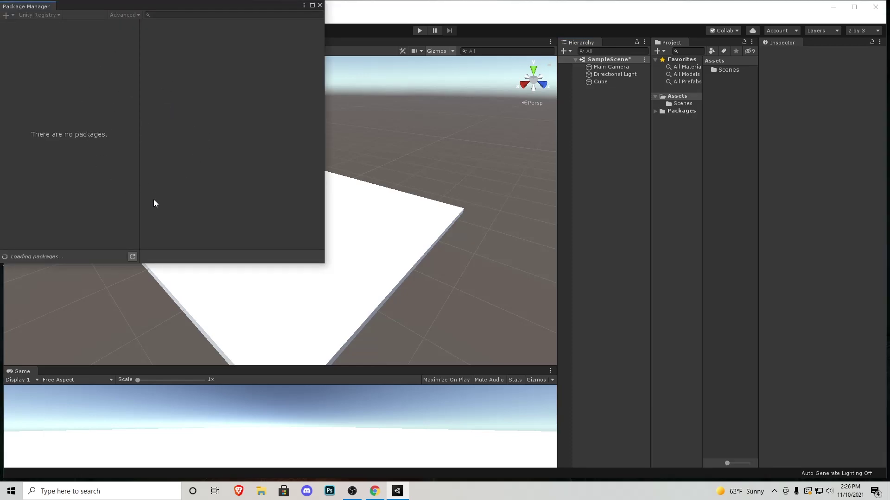
pyautogui.click(320, 5)
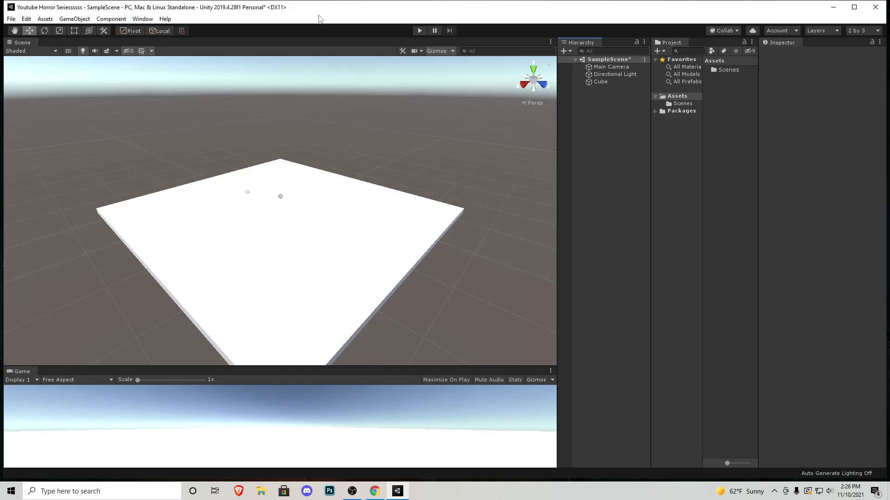
# Open the Asset Store in its own maximized window and browse its front page.
pyautogui.click(143, 19)
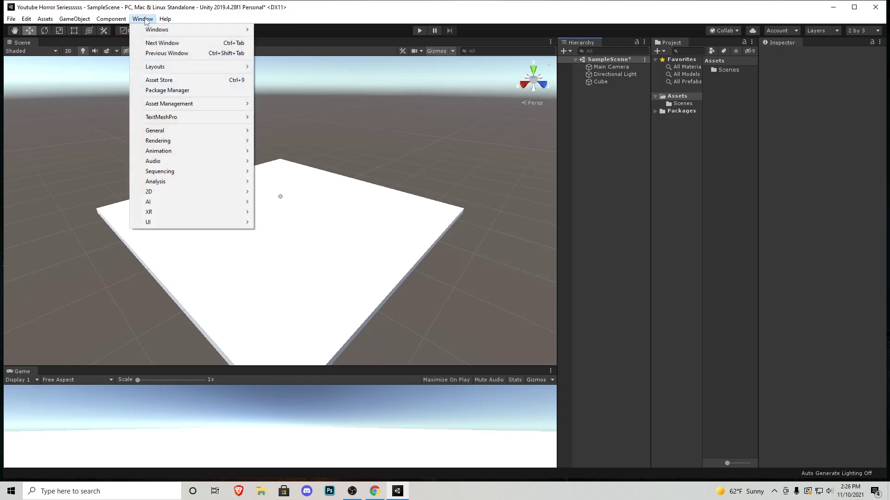
pyautogui.click(159, 80)
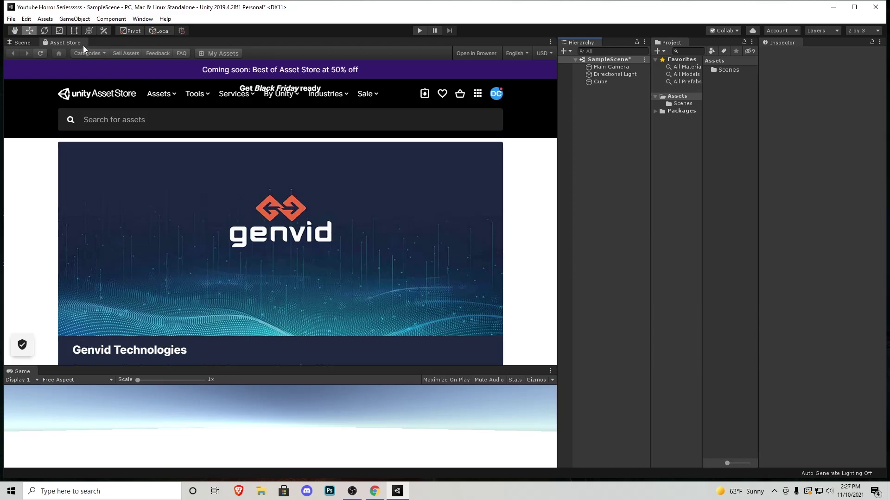
pyautogui.moveTo(72, 43); pyautogui.dragTo(261, 198)
pyautogui.click(539, 47)
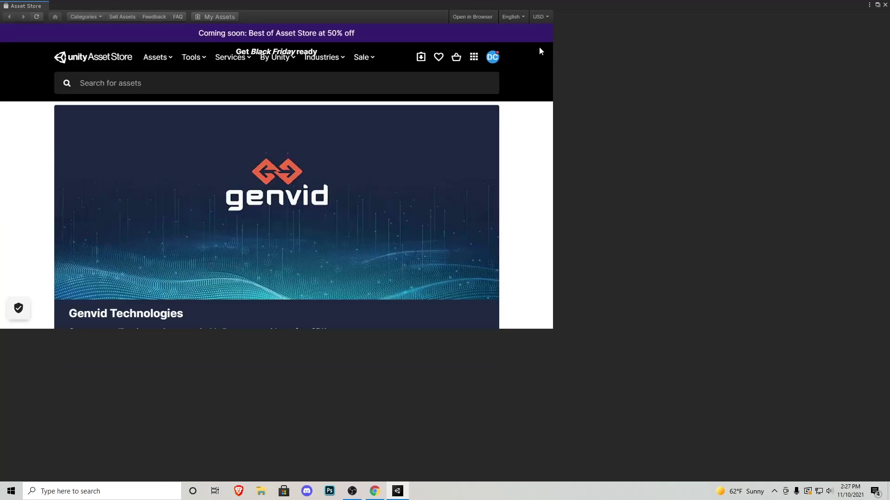
pyautogui.scroll(-3, 883, 146)
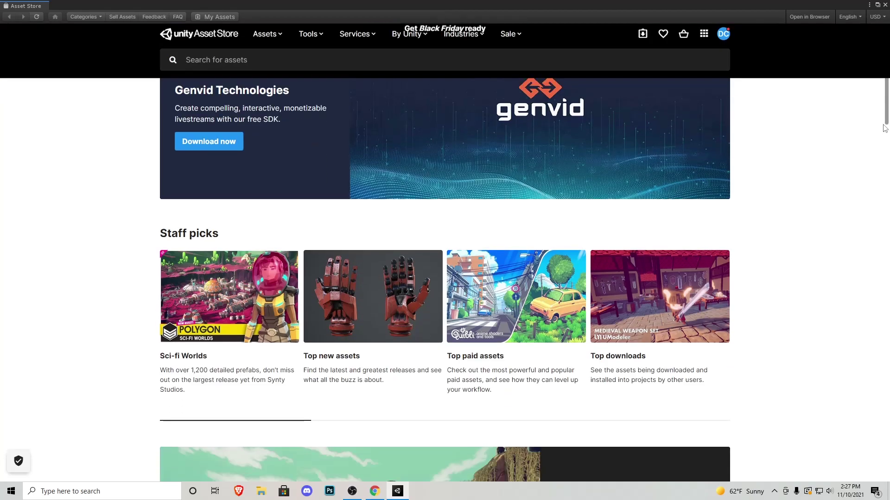
pyautogui.scroll(-4, 883, 145)
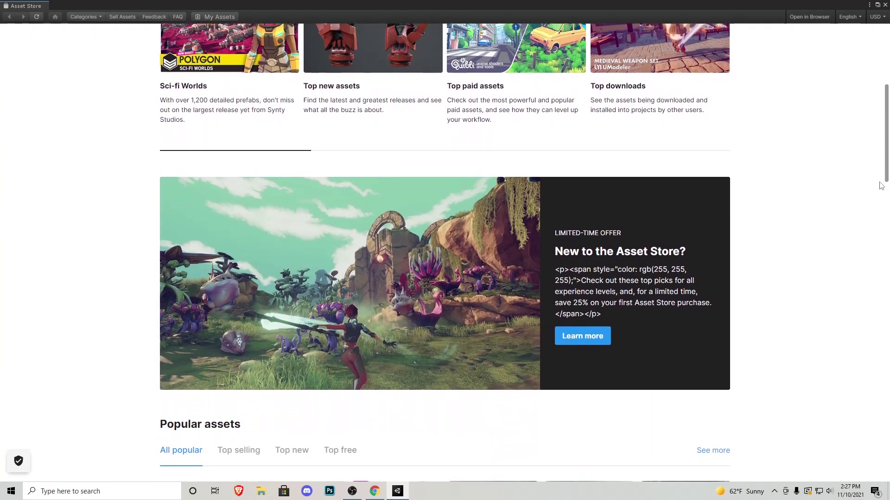
pyautogui.moveTo(881, 186); pyautogui.dragTo(868, 264)
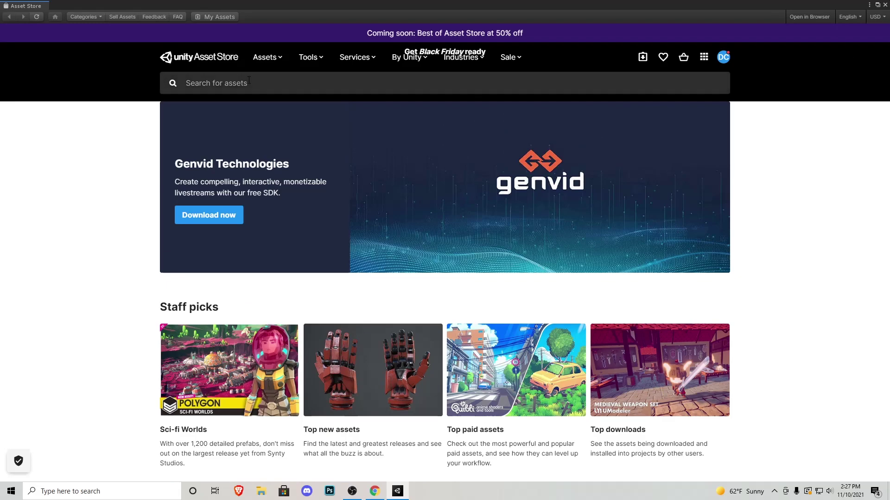
# Search the Asset Store for "standard" and open the Standard Assets (for Unity 2018.4) page.
pyautogui.click(248, 83)
pyautogui.write('standard')
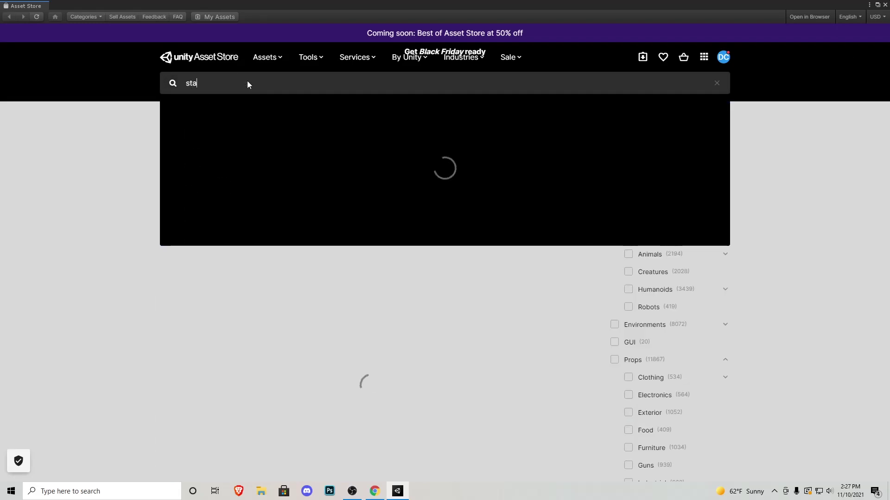
pyautogui.press('Return')
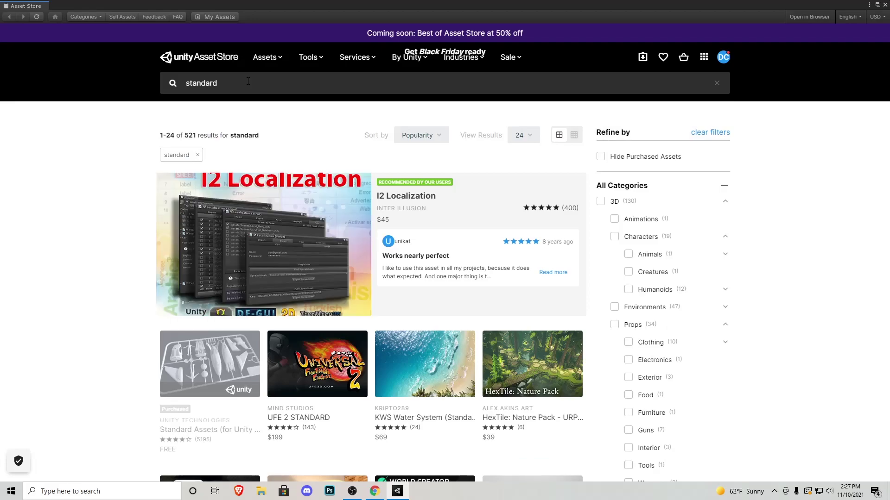
pyautogui.moveTo(231, 376)
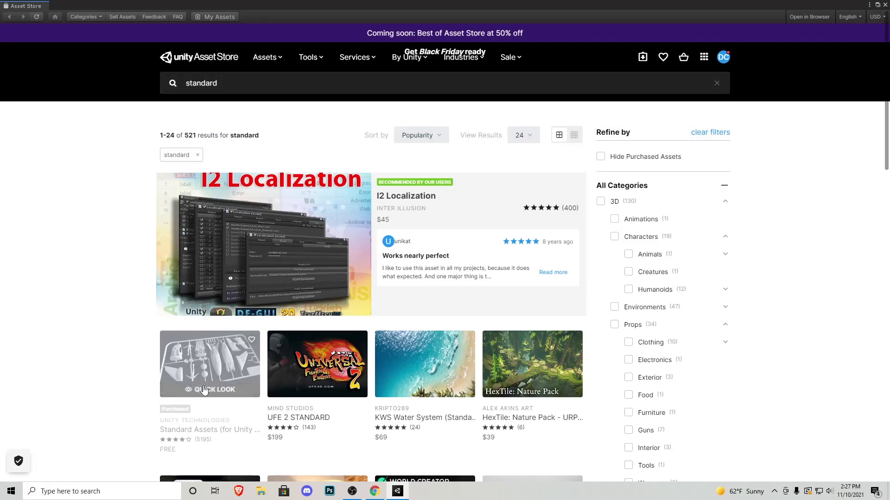
pyautogui.click(220, 362)
# Import the complete Standard Assets package into the project and close the Asset Store window.
pyautogui.click(563, 222)
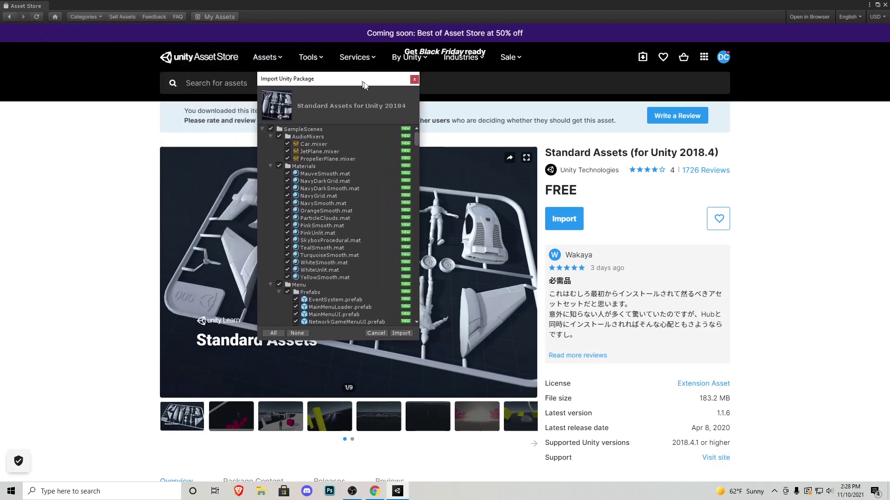
pyautogui.moveTo(453, 153); pyautogui.dragTo(442, 319)
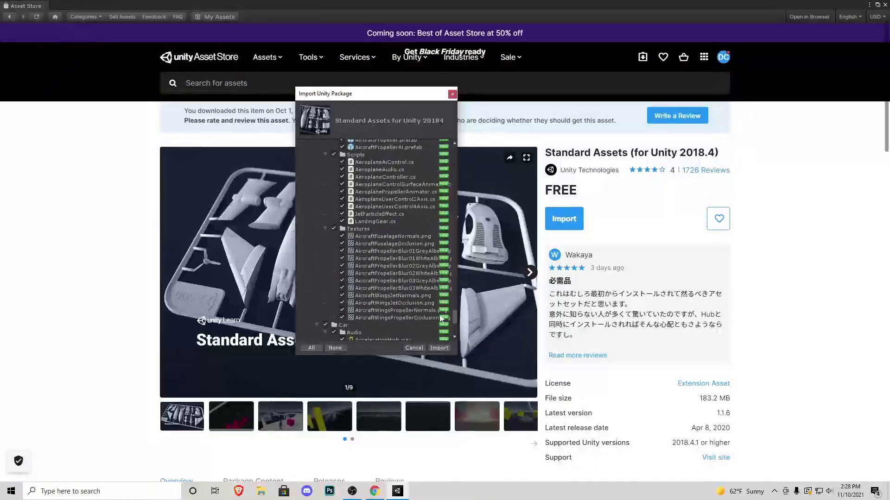
pyautogui.click(439, 348)
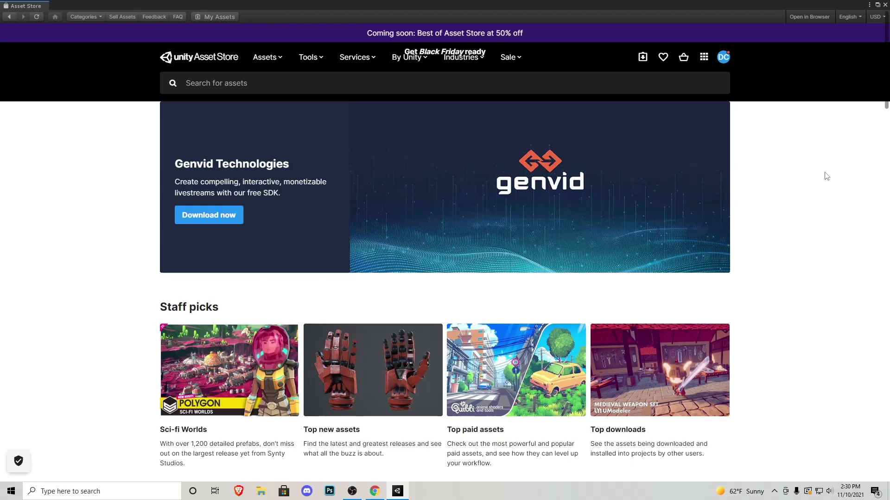
pyautogui.click(884, 5)
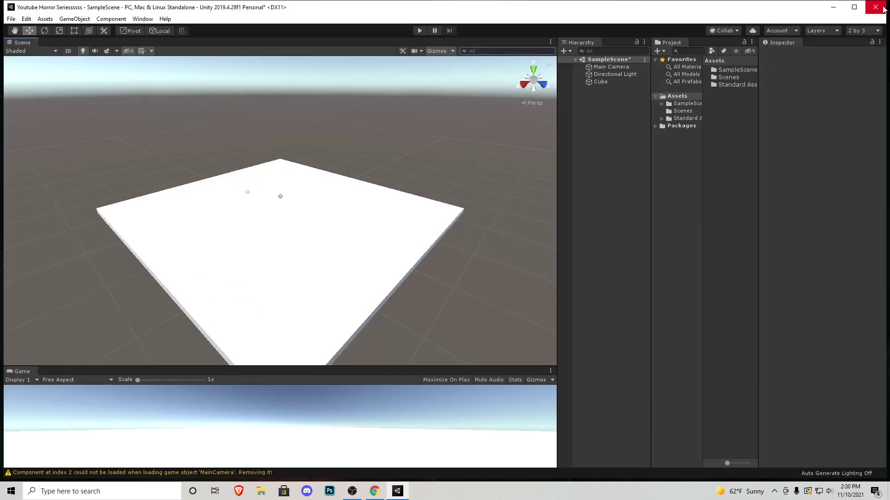
# Trace the GUIText compile error in the console and delete the SimpleActivatorMenu script from the Standard Assets Utility folder.
pyautogui.click(692, 119)
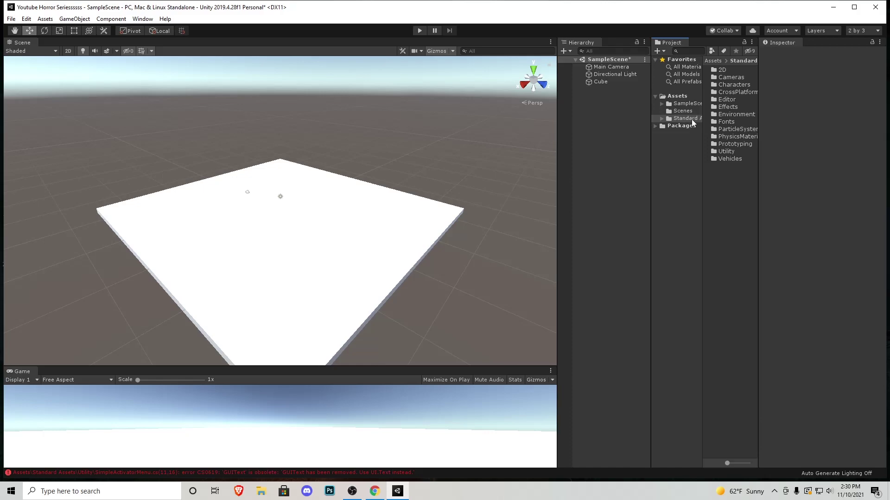
pyautogui.click(348, 472)
pyautogui.click(347, 100)
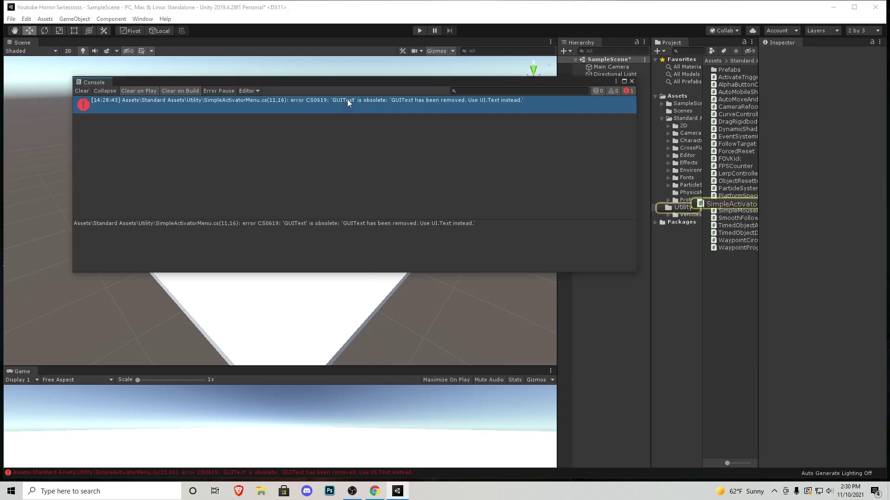
pyautogui.click(739, 203)
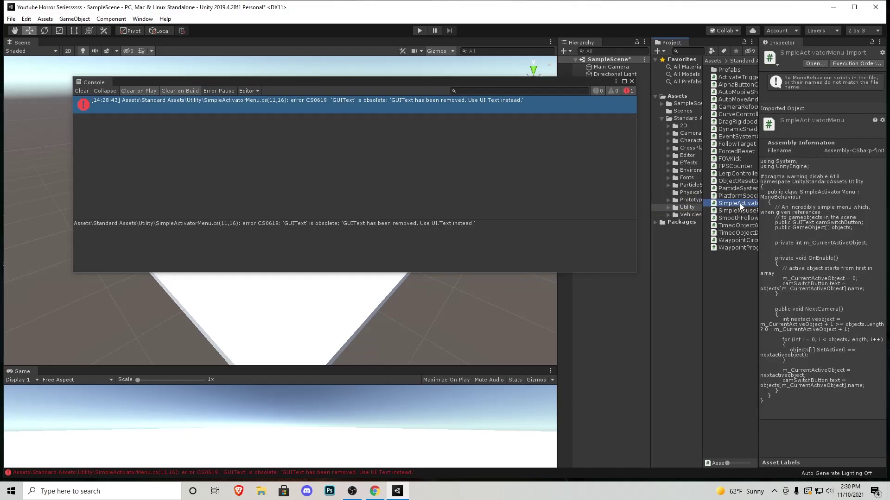
pyautogui.press('Delete')
pyautogui.press('Return')
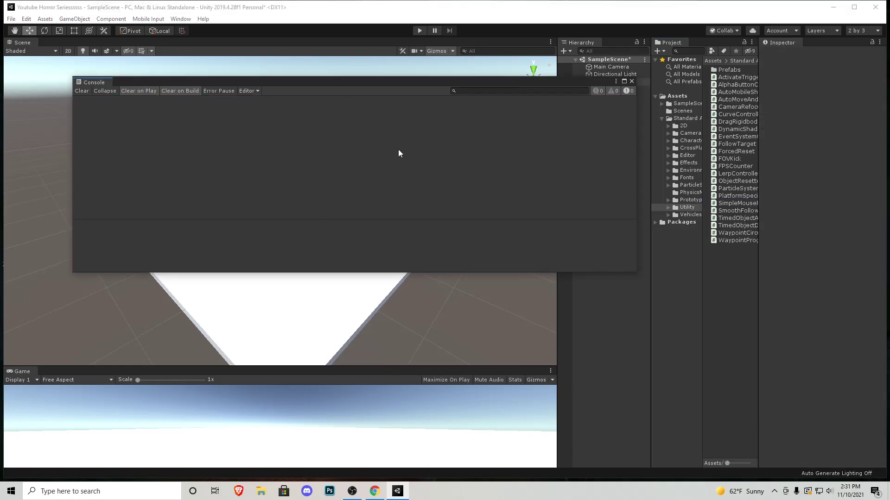
pyautogui.click(631, 81)
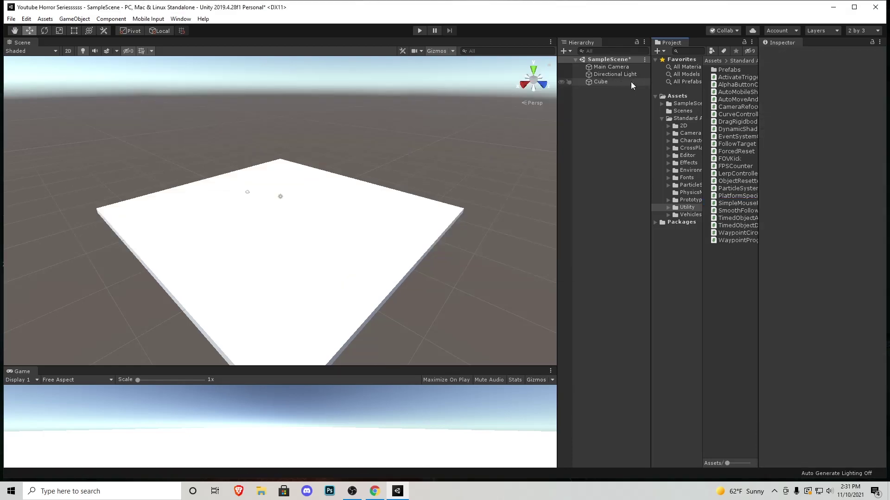
# Place the FPSController prefab from the Standard Assets FirstPersonCharacter prefabs onto the floor and focus the view on it.
pyautogui.click(689, 119)
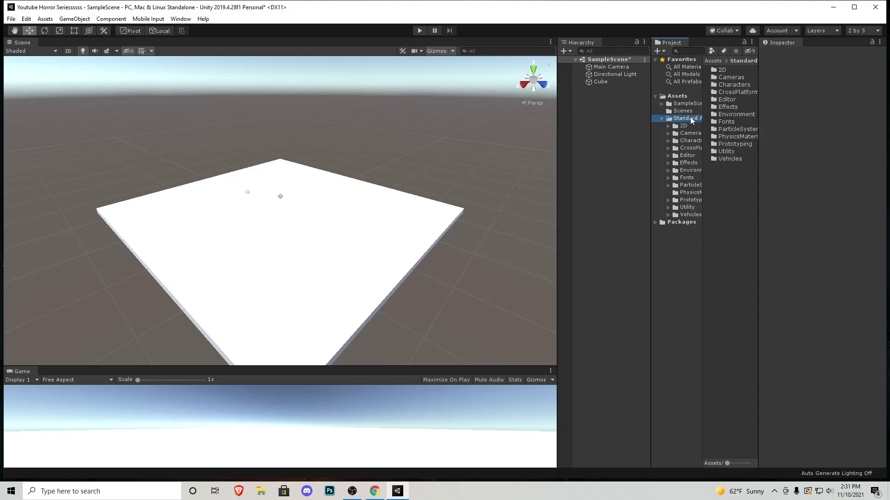
pyautogui.doubleClick(730, 86)
pyautogui.doubleClick(736, 70)
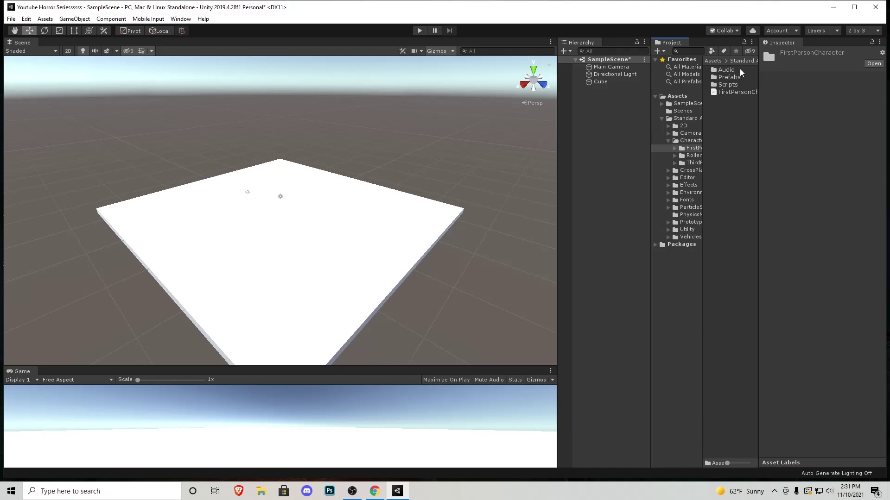
pyautogui.doubleClick(732, 78)
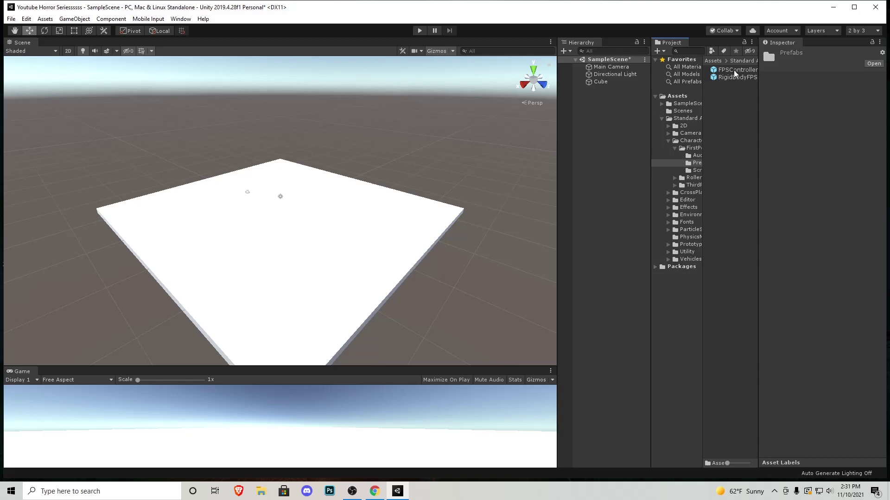
pyautogui.moveTo(735, 74); pyautogui.dragTo(279, 223)
pyautogui.press('f')
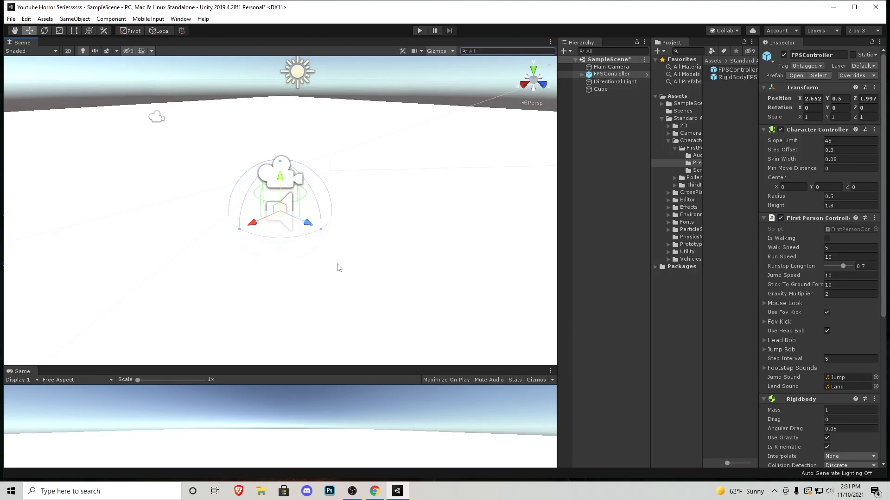
# Raise the FPSController above the floor to a Y position of about 1.5.
pyautogui.keyDown('alt'); pyautogui.moveTo(350, 228); pyautogui.dragTo(397, 212); pyautogui.keyUp('alt')
pyautogui.moveTo(436, 367); pyautogui.dragTo(429, 228)
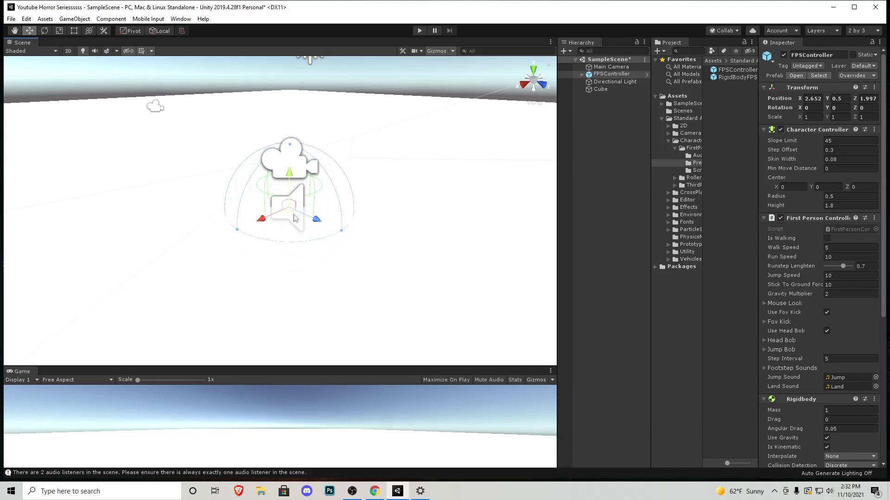
pyautogui.moveTo(293, 217); pyautogui.dragTo(292, 128)
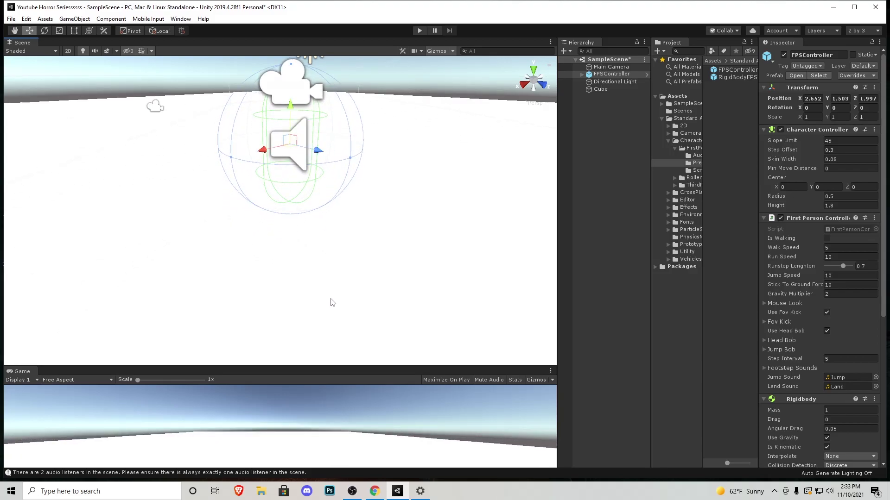
# Set the Game view to maximize on play, then briefly run the scene and stop it.
pyautogui.click(441, 380)
pyautogui.click(419, 31)
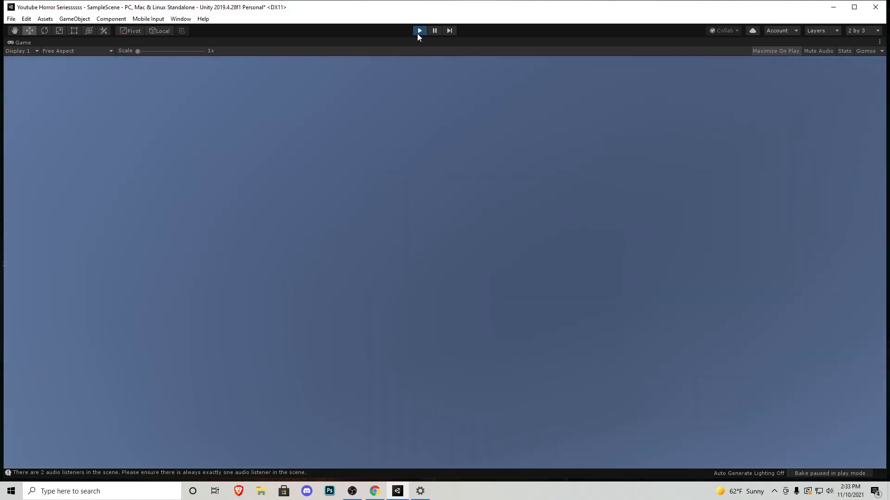
pyautogui.click(419, 31)
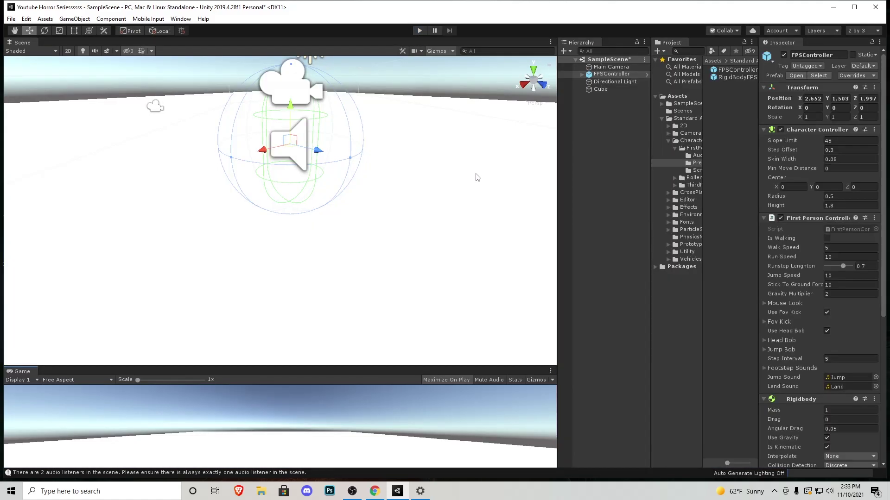
# Delete the Main Camera from the scene, keeping the FPSController's own camera.
pyautogui.scroll(-5, 478, 180)
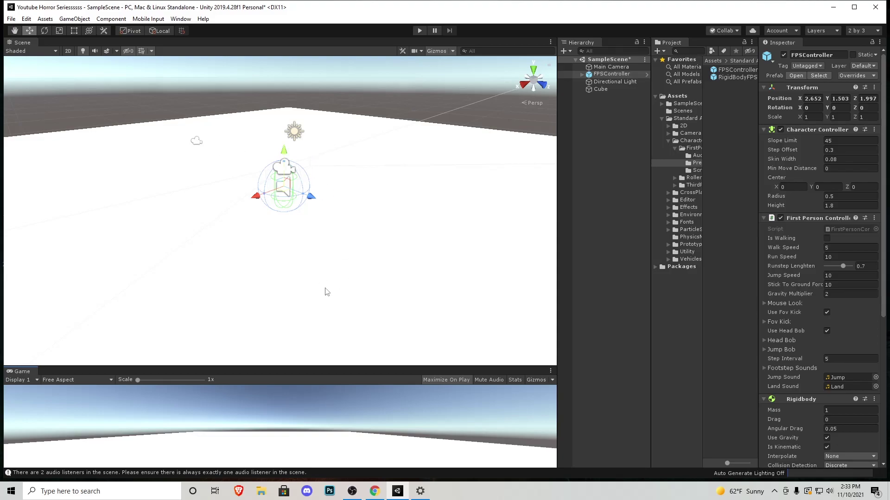
pyautogui.click(196, 142)
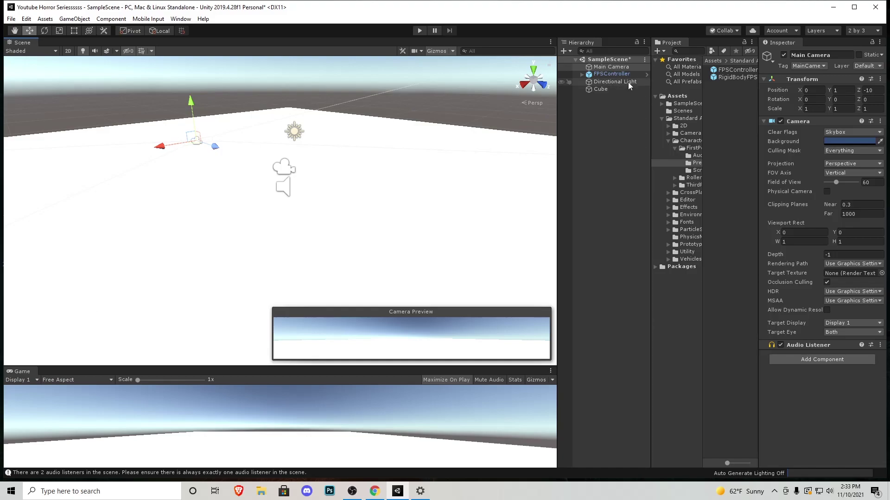
pyautogui.press('Delete')
# Look through the Prototyping materials in Standard Assets and apply NavyGrid to the floor cube.
pyautogui.click(686, 119)
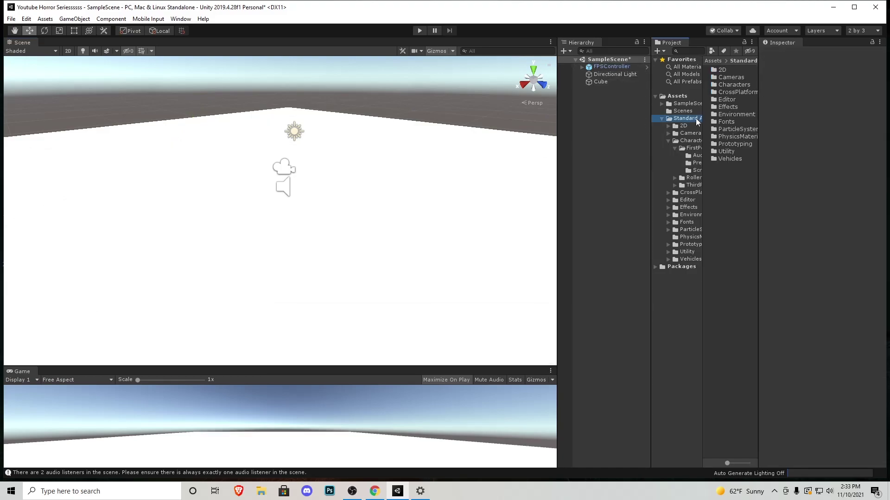
pyautogui.doubleClick(740, 143)
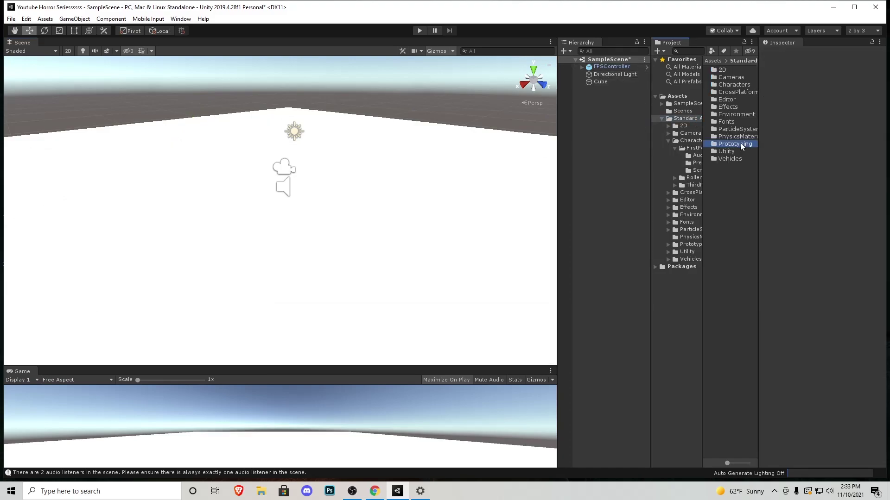
pyautogui.doubleClick(735, 72)
pyautogui.click(735, 71)
pyautogui.click(738, 77)
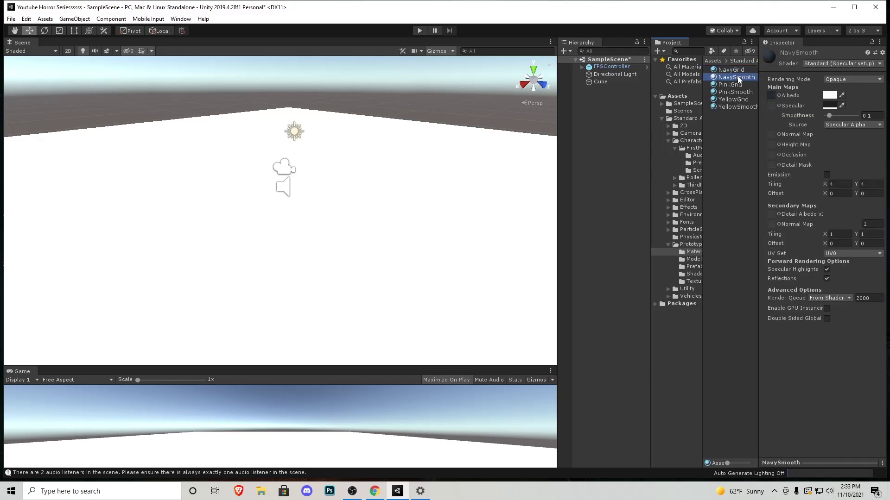
pyautogui.click(739, 84)
pyautogui.click(740, 92)
pyautogui.click(741, 99)
pyautogui.click(741, 107)
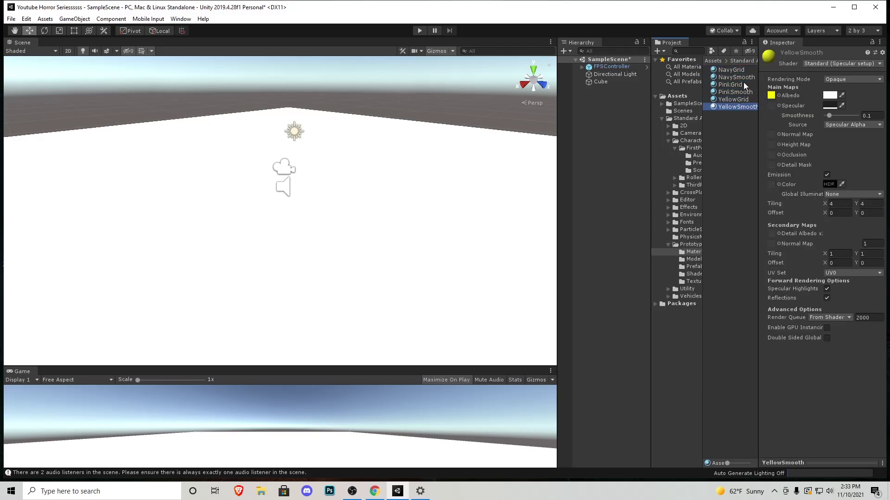
pyautogui.moveTo(733, 69); pyautogui.dragTo(458, 167)
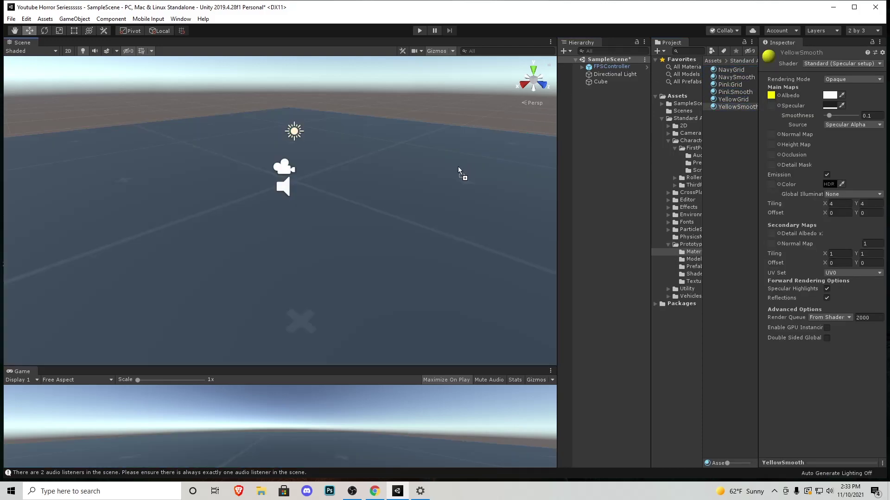
# Rename the floor cube to Ground in the scene hierarchy.
pyautogui.click(441, 183)
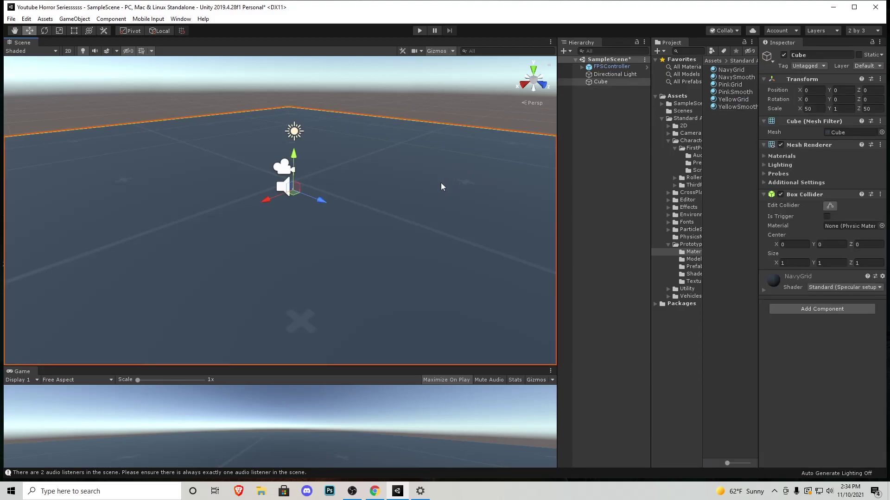
pyautogui.click(608, 82)
pyautogui.click(606, 82)
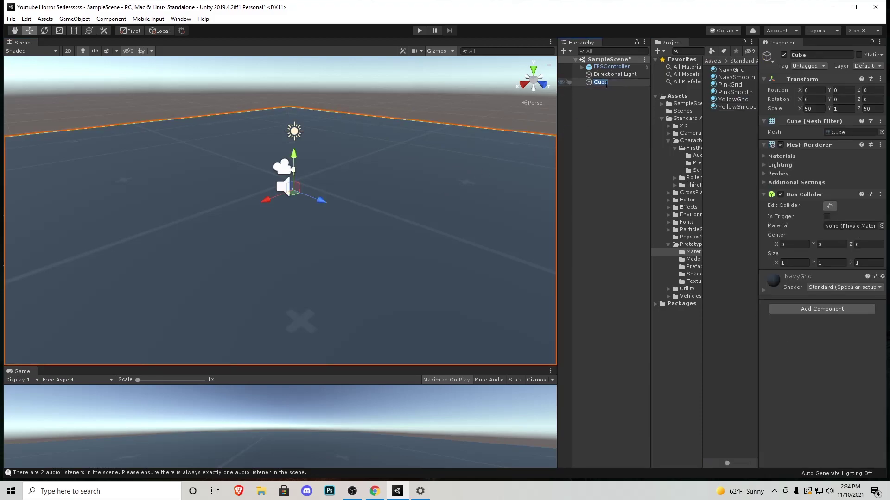
pyautogui.write('Ground')
pyautogui.press('Return')
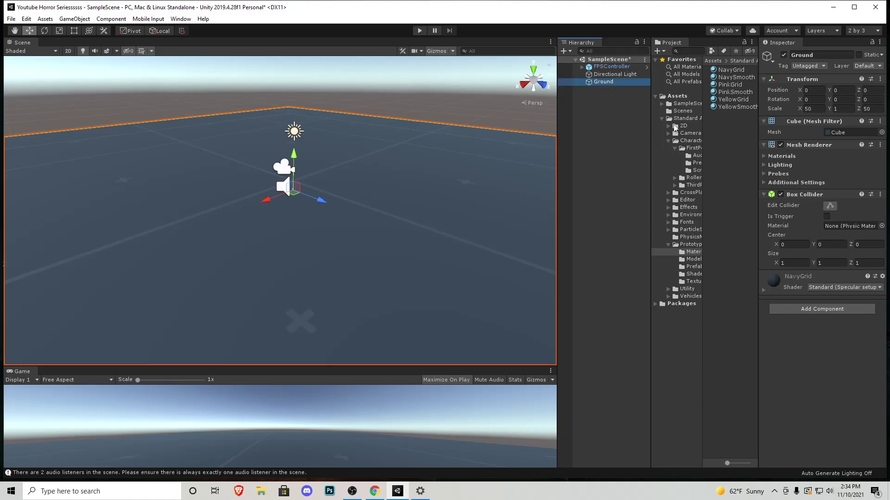
# Set the main-map tiling of the ground's NavyGrid material to 15 on X and 15 on Y.
pyautogui.click(765, 291)
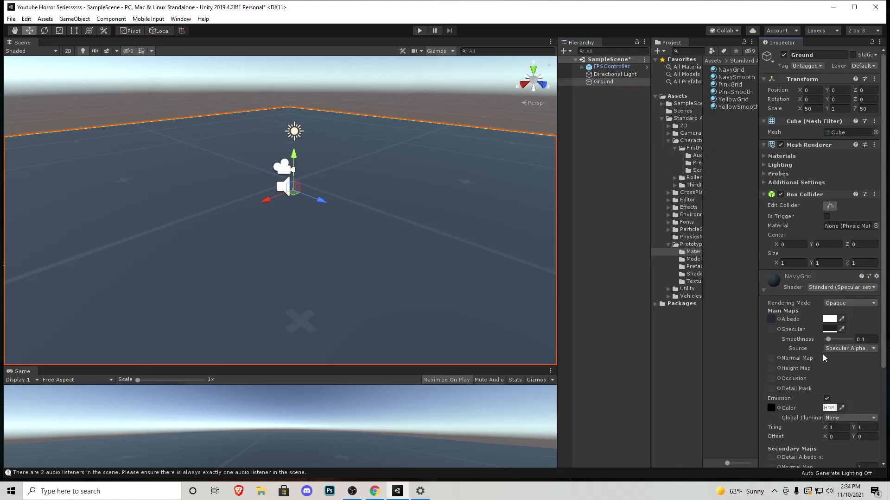
pyautogui.scroll(-5, 825, 359)
pyautogui.click(835, 305)
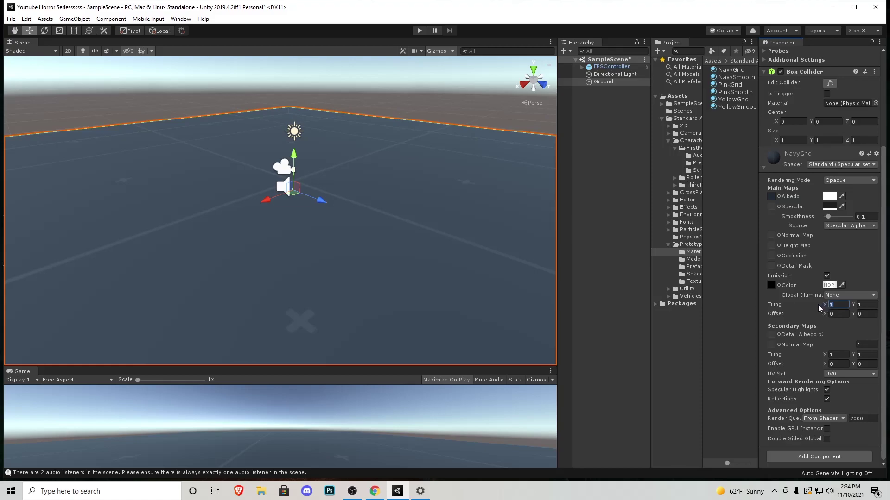
pyautogui.write('15')
pyautogui.press('Tab')
pyautogui.write('15')
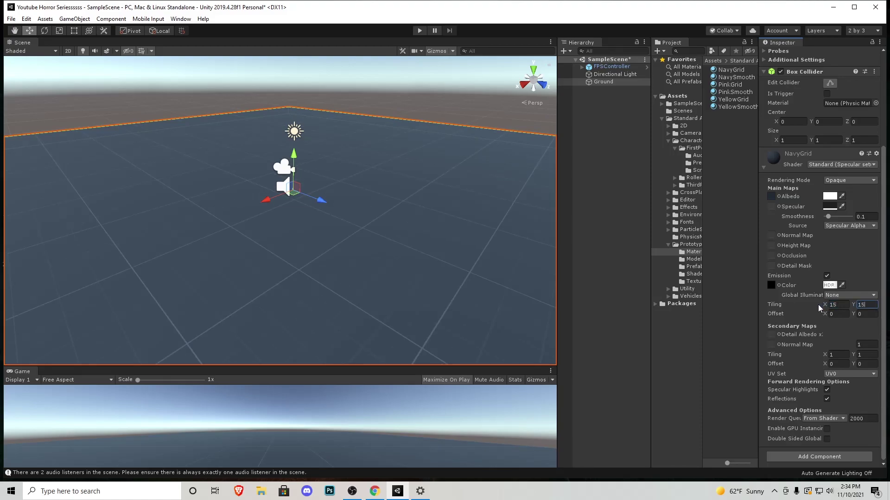
# Create a new cube and move it away from the player to about X 6.47, Y 1, Z -3.18.
pyautogui.click(74, 19)
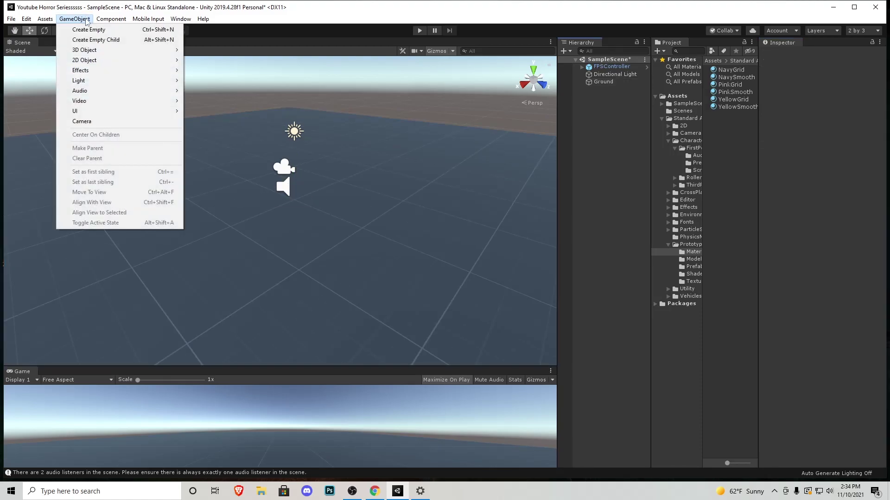
pyautogui.moveTo(147, 55)
pyautogui.click(209, 51)
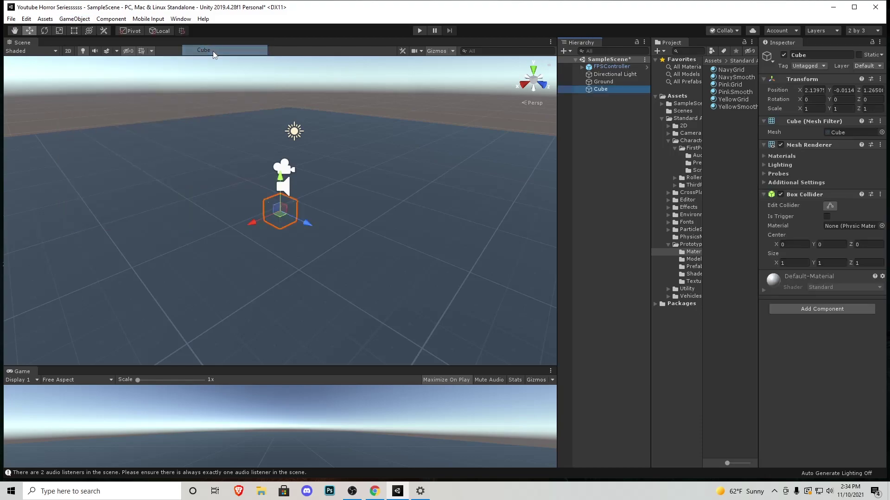
pyautogui.moveTo(276, 203); pyautogui.dragTo(125, 201)
pyautogui.press('f')
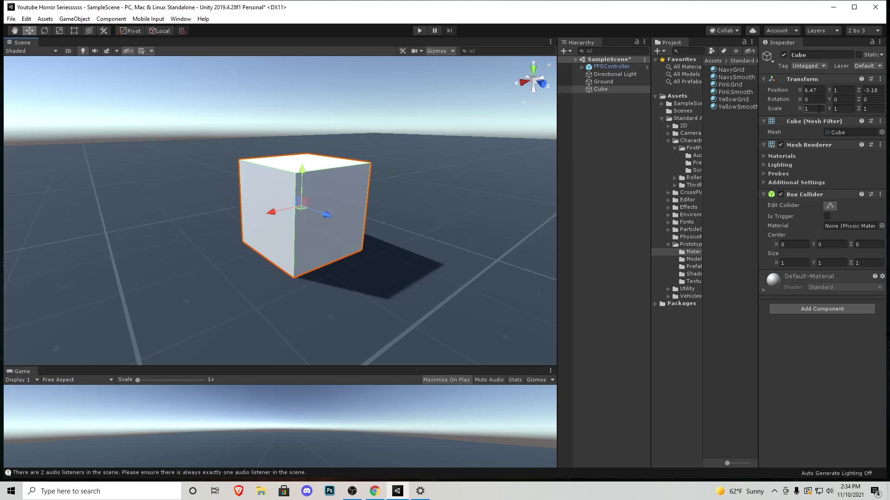
# Scale the new cube to 0.5 on X, 0.5 on Y and 1.5 on Z, and adjust its height to about Y 0.77.
pyautogui.click(818, 109)
pyautogui.write('.5')
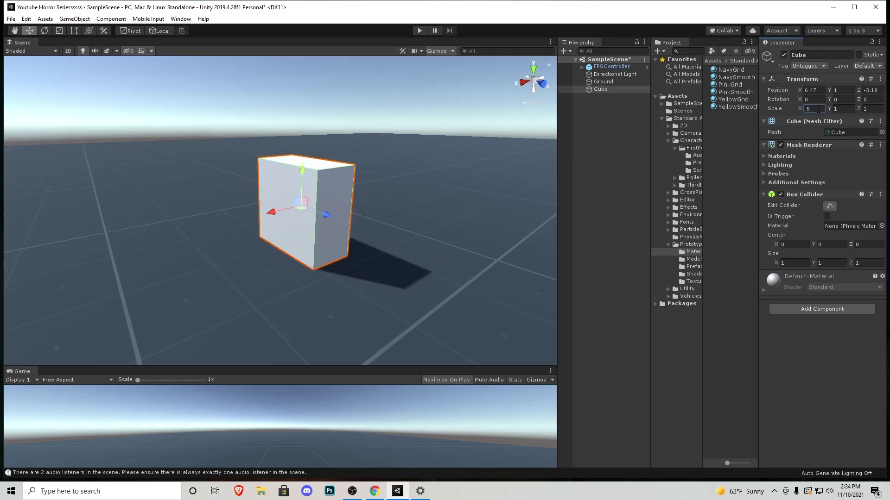
pyautogui.press('Tab')
pyautogui.write('.5')
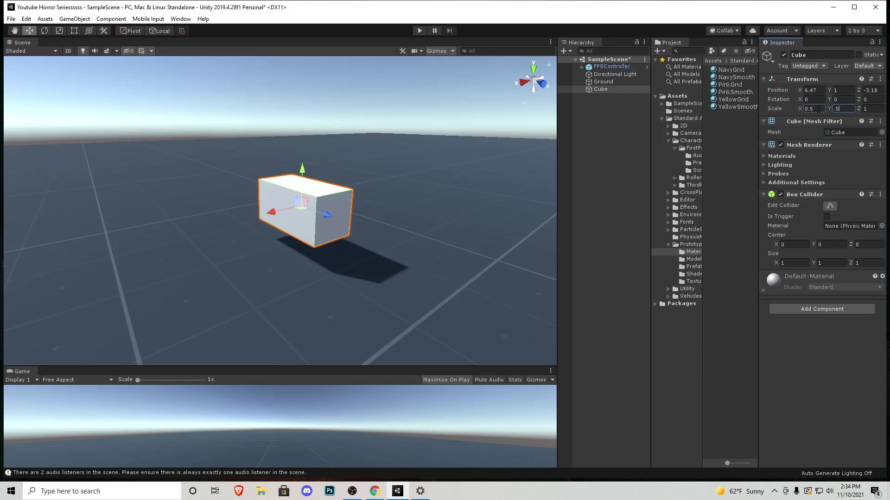
pyautogui.press('Tab')
pyautogui.write('1.5')
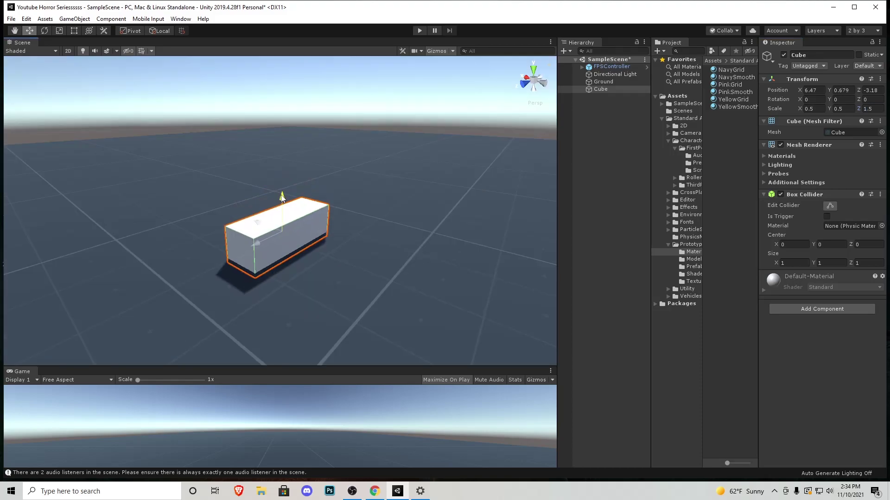
pyautogui.moveTo(282, 199); pyautogui.dragTo(282, 193)
# Duplicate the scaled block and move the copy beside the original along X to about 7.
pyautogui.moveTo(283, 193); pyautogui.dragTo(331, 198, button='right')
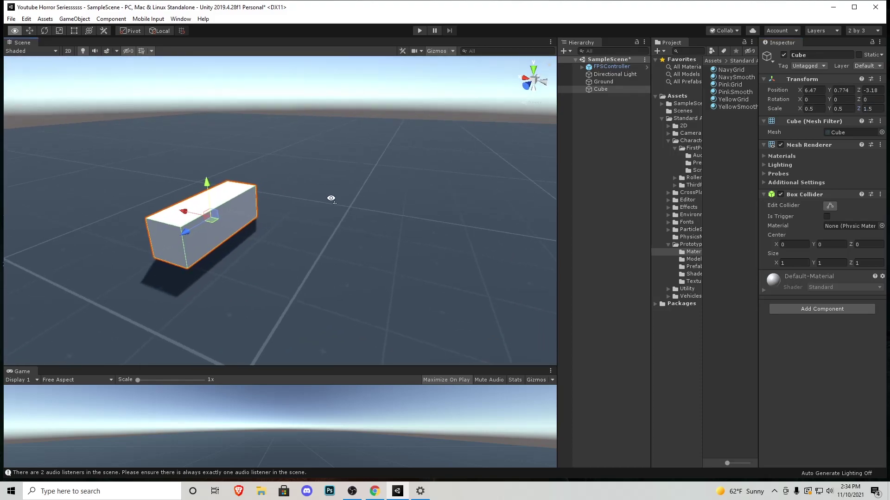
pyautogui.keyDown('alt'); pyautogui.moveTo(330, 198); pyautogui.dragTo(384, 203); pyautogui.keyUp('alt')
pyautogui.hotkey('ctrl', 'd')
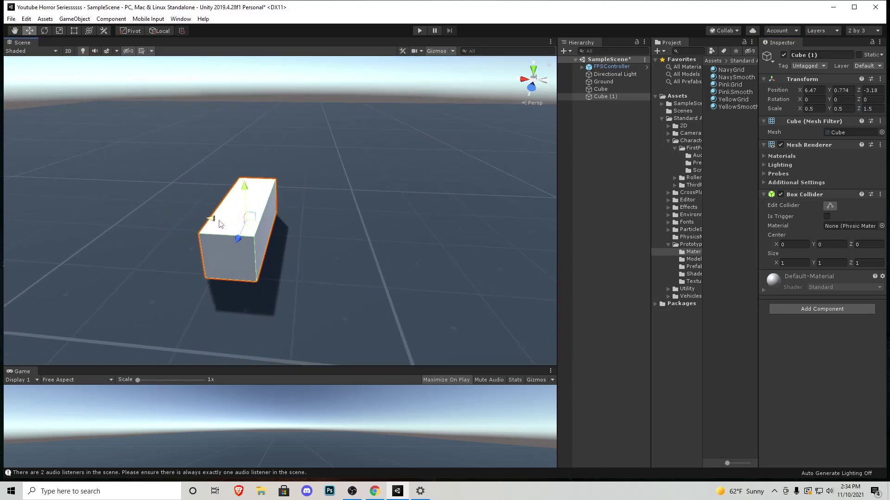
pyautogui.moveTo(220, 224); pyautogui.dragTo(176, 221)
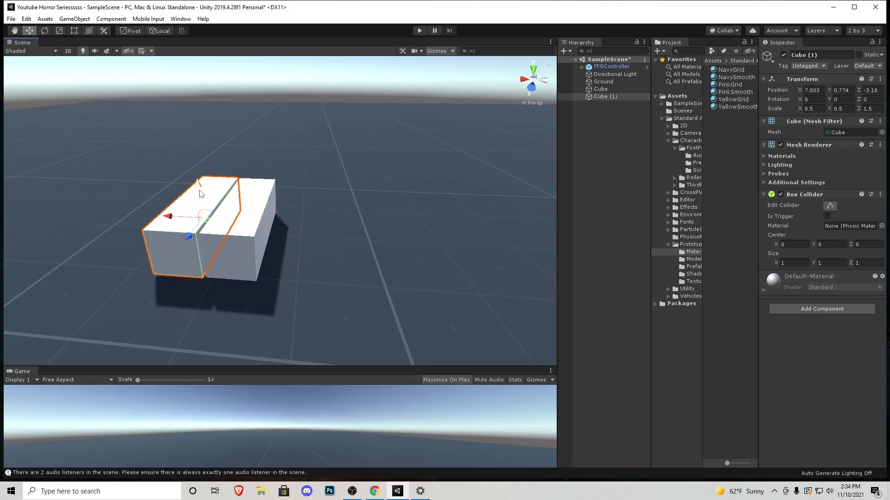
# Raise the copied block to Y 1.25 and continue duplicating into a four-step staircase whose top step sits at about X 8, Y 2.25.
pyautogui.moveTo(201, 193); pyautogui.dragTo(200, 152)
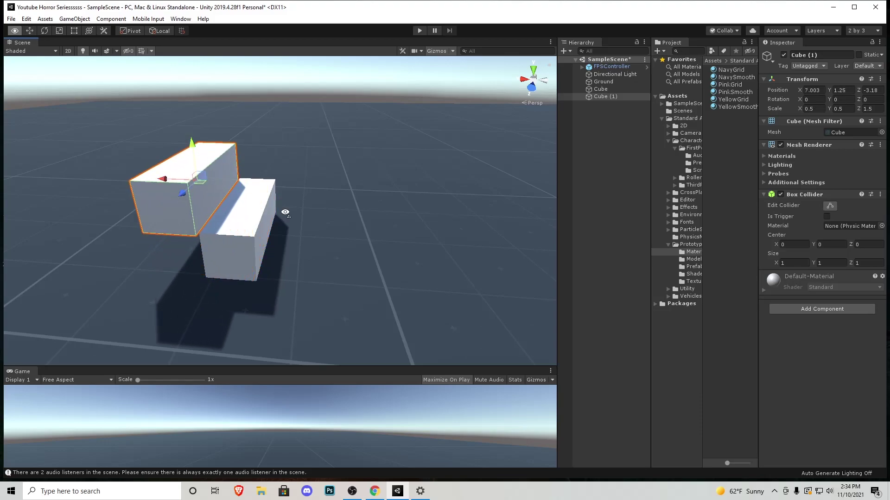
pyautogui.keyDown('alt'); pyautogui.moveTo(285, 213); pyautogui.dragTo(254, 146); pyautogui.keyUp('alt')
pyautogui.hotkey('ctrl', 'd')
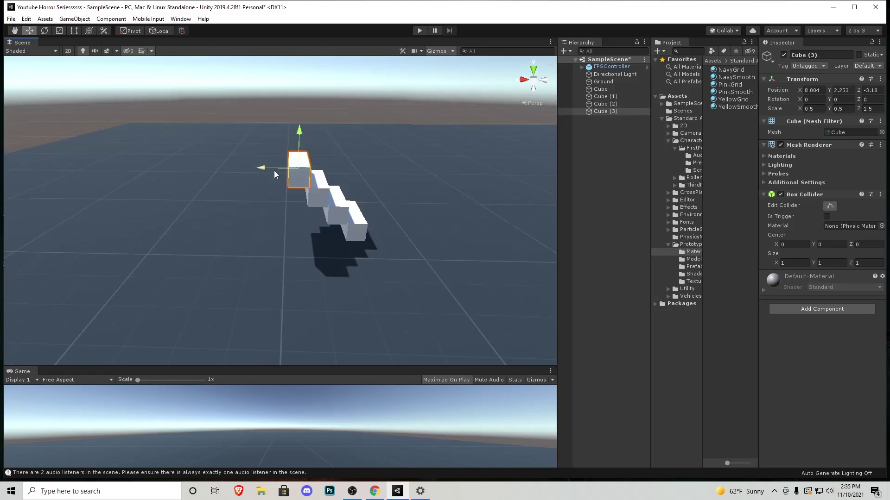
# Duplicate the top step, move the copy to X 10 and scale it into a platform about 3.44 on X and 5.4 on Z.
pyautogui.hotkey('ctrl', 'd')
pyautogui.moveTo(265, 168); pyautogui.dragTo(187, 167)
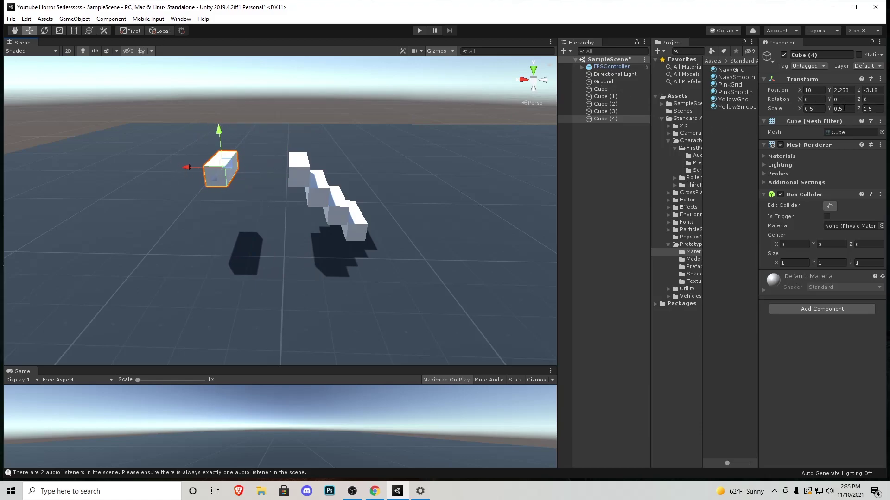
pyautogui.click(58, 32)
pyautogui.moveTo(328, 219); pyautogui.dragTo(258, 237, button='right')
pyautogui.press('w')
pyautogui.press('s')
pyautogui.moveTo(253, 201); pyautogui.dragTo(113, 185)
pyautogui.moveTo(274, 225); pyautogui.dragTo(278, 312)
pyautogui.moveTo(242, 202); pyautogui.dragTo(226, 201)
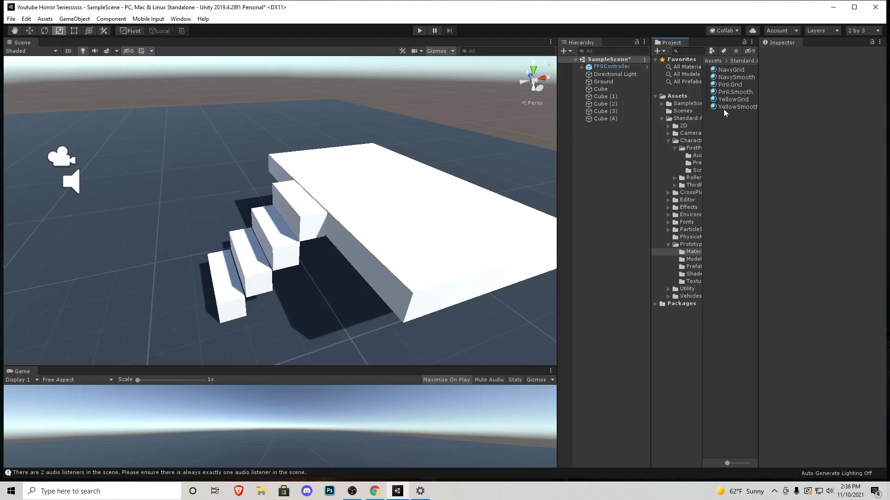
# Apply the PinkGrid material to the platform and all four stair steps.
pyautogui.moveTo(731, 85); pyautogui.dragTo(403, 204)
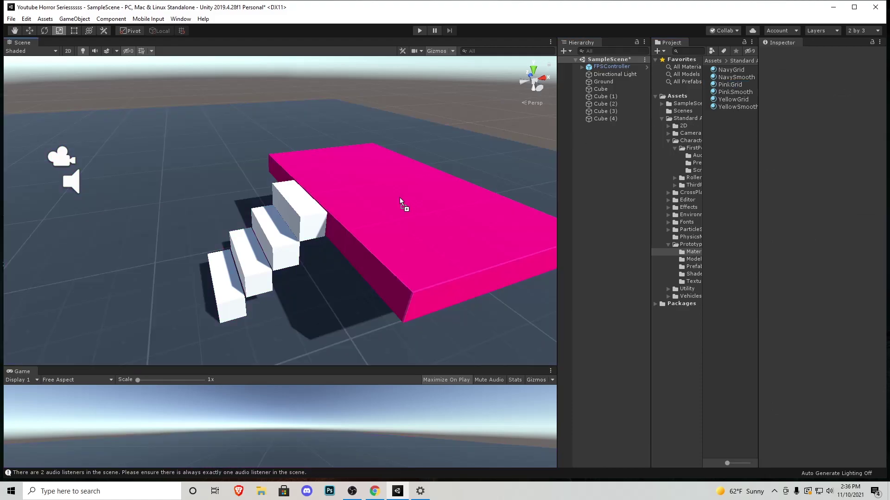
pyautogui.moveTo(729, 86); pyautogui.dragTo(299, 213)
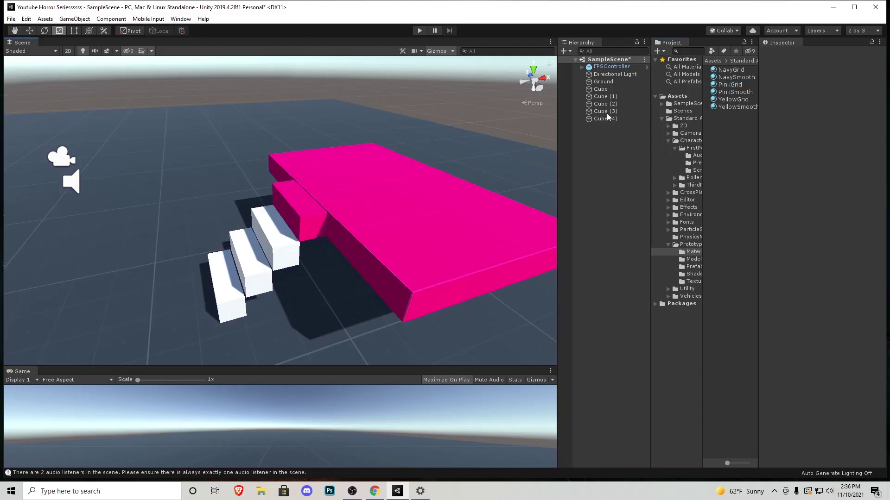
pyautogui.moveTo(725, 87); pyautogui.dragTo(268, 221)
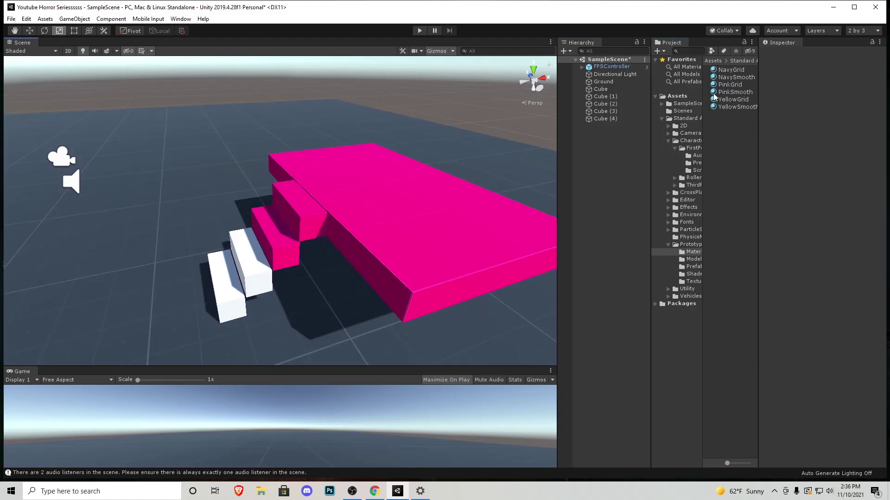
pyautogui.moveTo(724, 85); pyautogui.dragTo(257, 259)
pyautogui.moveTo(723, 86); pyautogui.dragTo(223, 279)
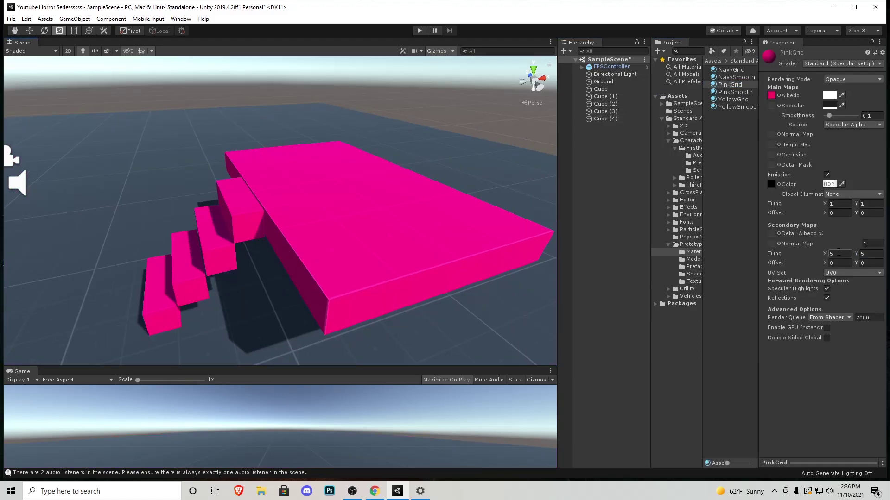
# Set the secondary-map tiling of the PinkGrid material to 8 on X and 8 on Y.
pyautogui.click(838, 253)
pyautogui.write('8')
pyautogui.press('Tab')
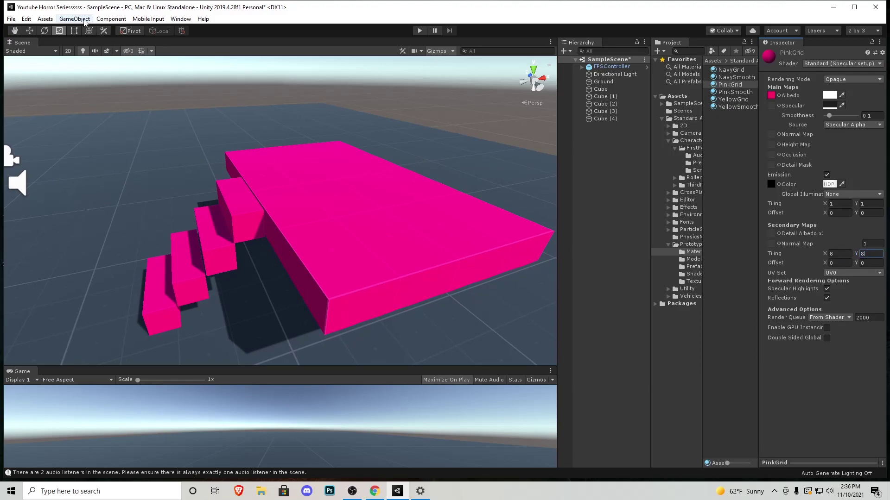
# Create an empty game object and move it over the platform to about X 9.46, Y 3.41, Z -2.43.
pyautogui.click(74, 18)
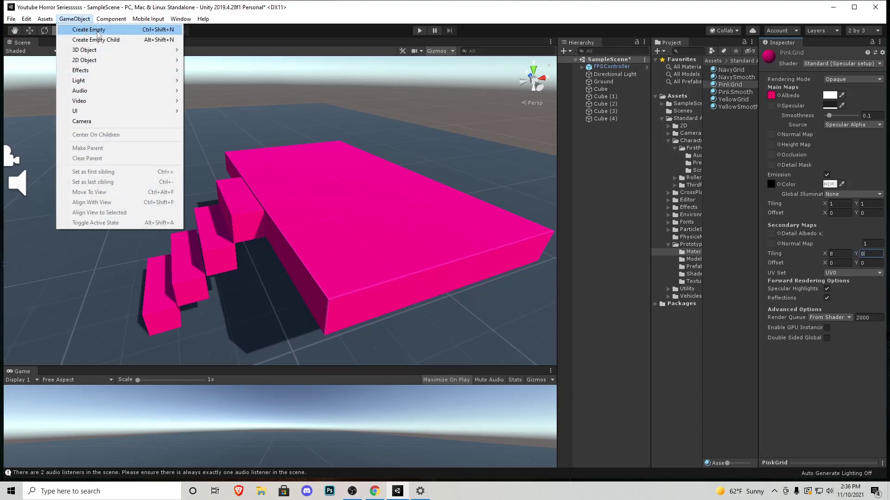
pyautogui.click(117, 34)
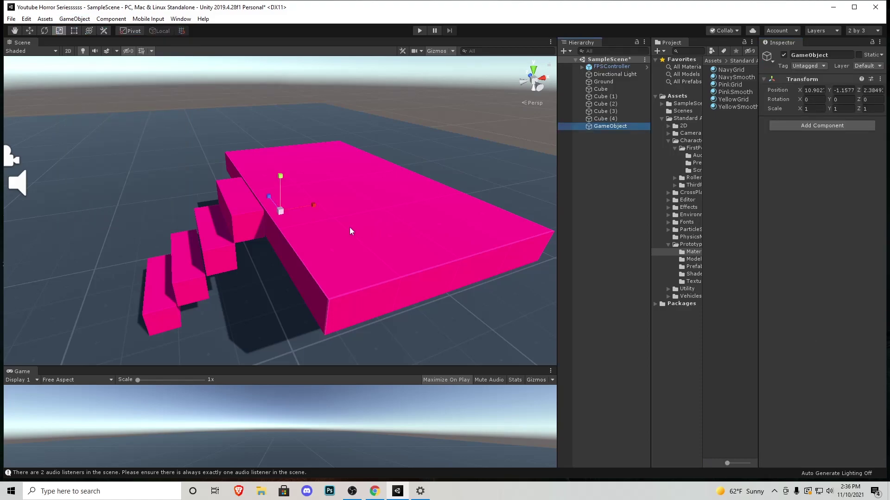
pyautogui.moveTo(280, 176); pyautogui.dragTo(510, 83)
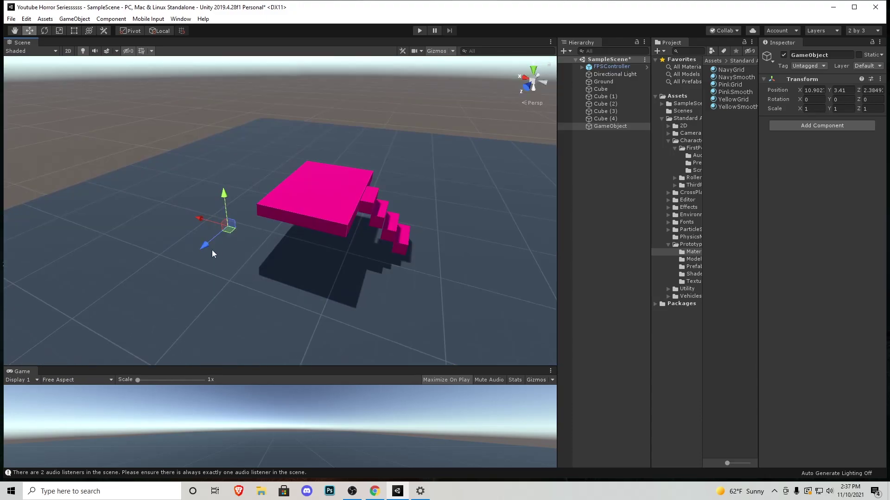
pyautogui.moveTo(211, 249); pyautogui.dragTo(333, 168)
# Parent all five stair and platform cubes to the empty game object.
pyautogui.click(606, 120)
pyautogui.keyDown('ctrl'); pyautogui.click(606, 112); pyautogui.keyUp('ctrl')
pyautogui.keyDown('ctrl'); pyautogui.click(606, 104); pyautogui.keyUp('ctrl')
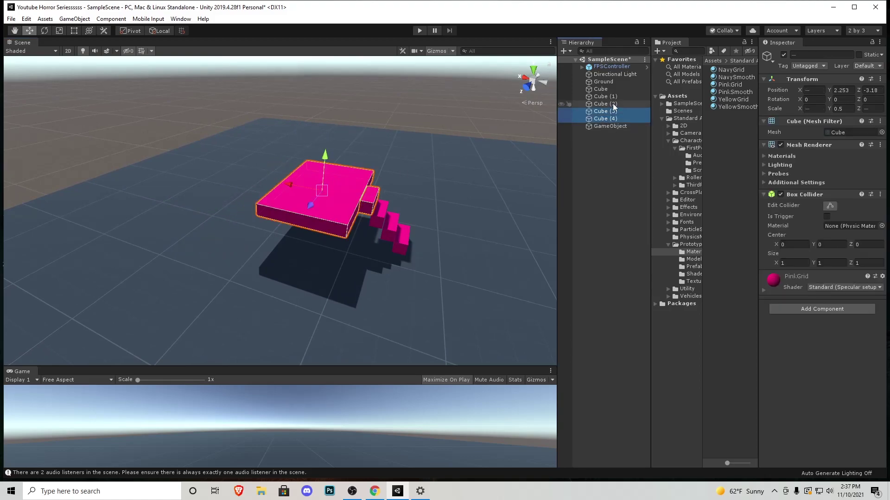
pyautogui.keyDown('ctrl'); pyautogui.click(606, 96); pyautogui.keyUp('ctrl')
pyautogui.keyDown('ctrl'); pyautogui.click(606, 89); pyautogui.keyUp('ctrl')
pyautogui.moveTo(606, 109); pyautogui.dragTo(614, 126)
# Rename the parent object StairsAndPlatform and collapse its list of children.
pyautogui.click(613, 90)
pyautogui.click(627, 89)
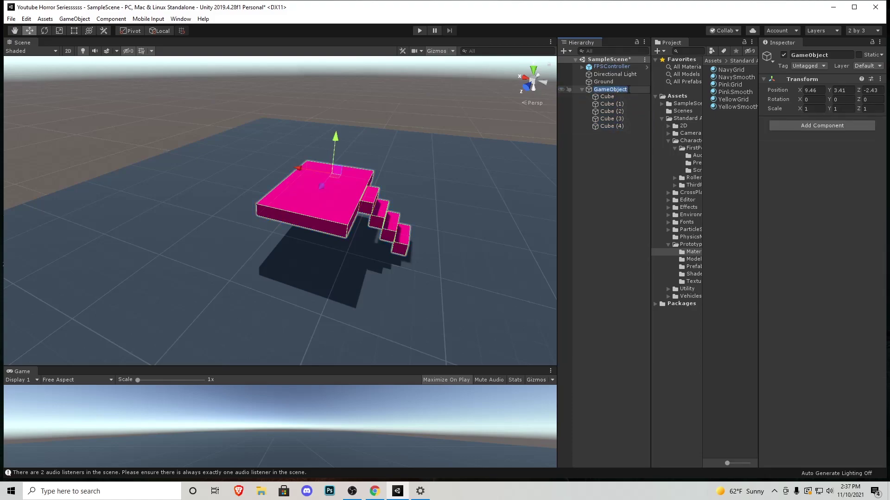
pyautogui.write('StairsAndPlatform')
pyautogui.press('Return')
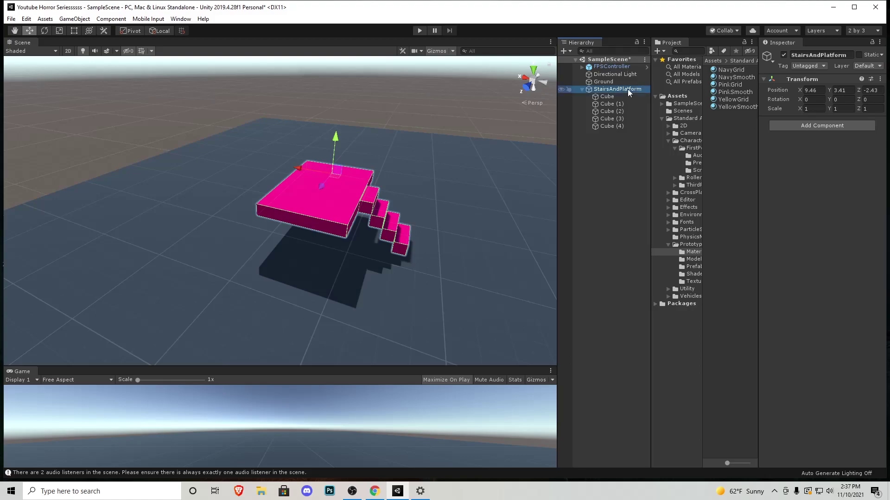
pyautogui.click(597, 175)
pyautogui.click(582, 89)
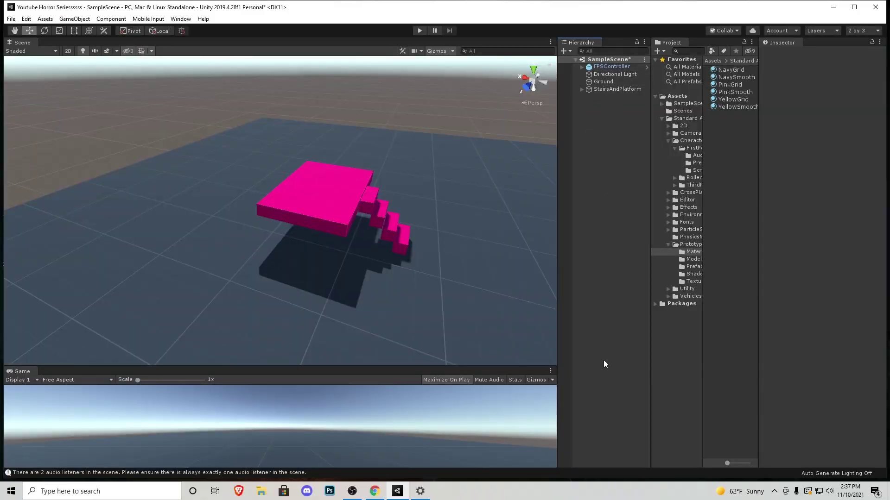
# Duplicate the platform three times and spread the copies as rising jump platforms, the highest at about X 5.08, Y 2.81, Z -1.62.
pyautogui.click(306, 245)
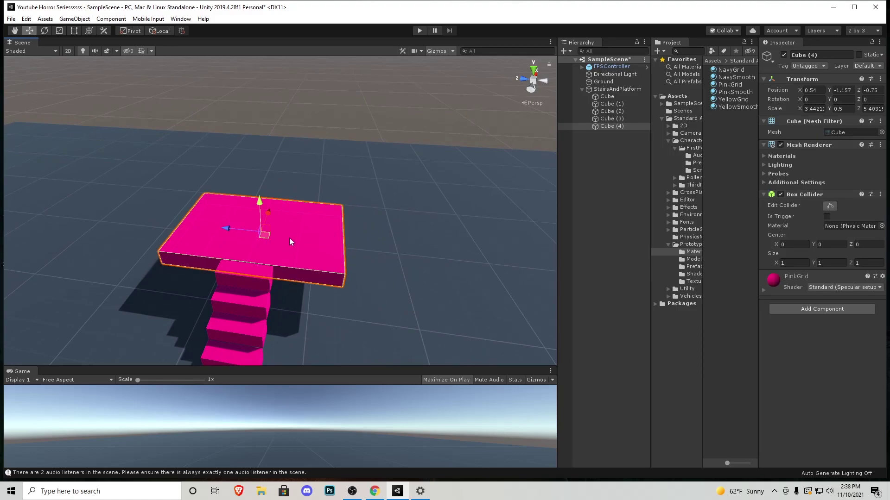
pyautogui.hotkey('ctrl', 'd')
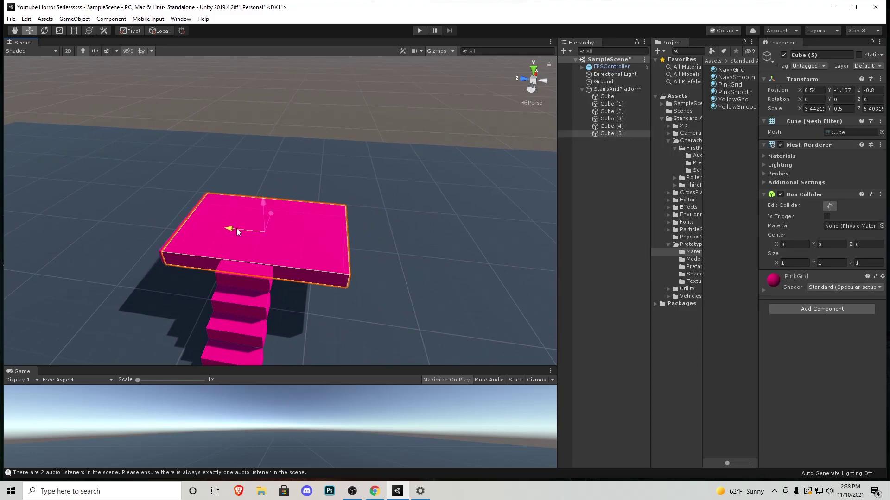
pyautogui.moveTo(237, 228); pyautogui.dragTo(486, 249)
pyautogui.moveTo(463, 246); pyautogui.dragTo(479, 245, button='right')
pyautogui.moveTo(433, 220); pyautogui.dragTo(379, 201)
pyautogui.hotkey('ctrl', 'd')
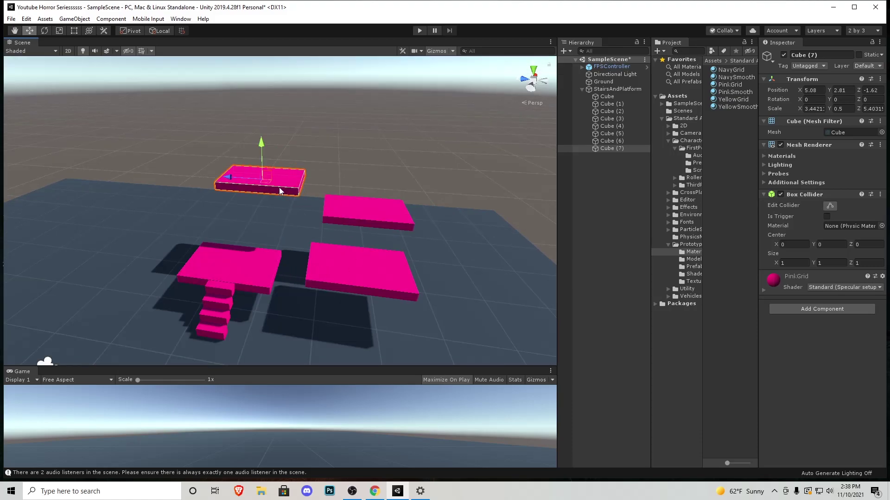
# Duplicate the highest platform and move the copy far above it to about Y 7.29, Z 1.18.
pyautogui.hotkey('ctrl', 'd')
pyautogui.moveTo(262, 153); pyautogui.dragTo(185, 110)
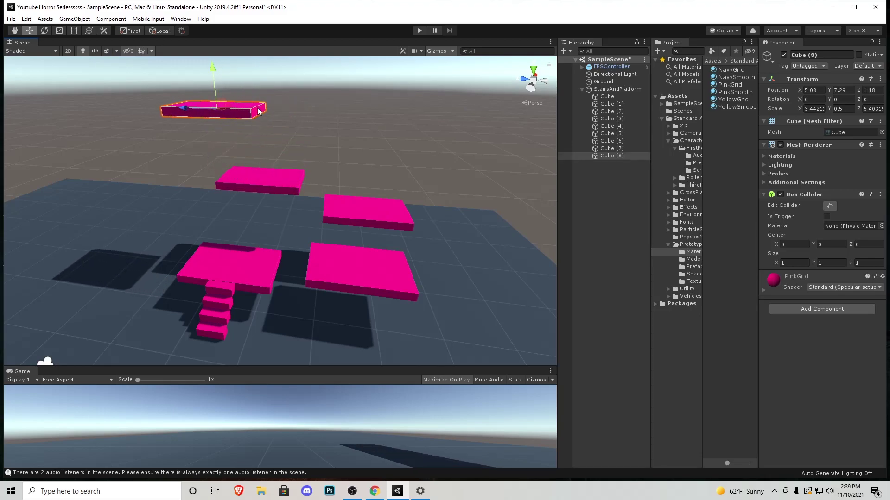
pyautogui.press('r')
pyautogui.click(333, 154)
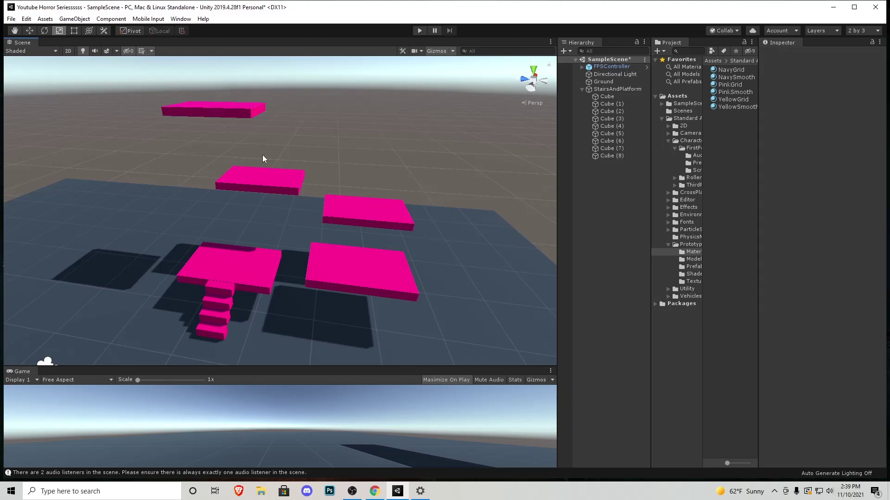
# Create a new cube and scale it into a thin upright slab of about 1.23 by 4.57 by 0.26.
pyautogui.click(74, 19)
pyautogui.moveTo(88, 51)
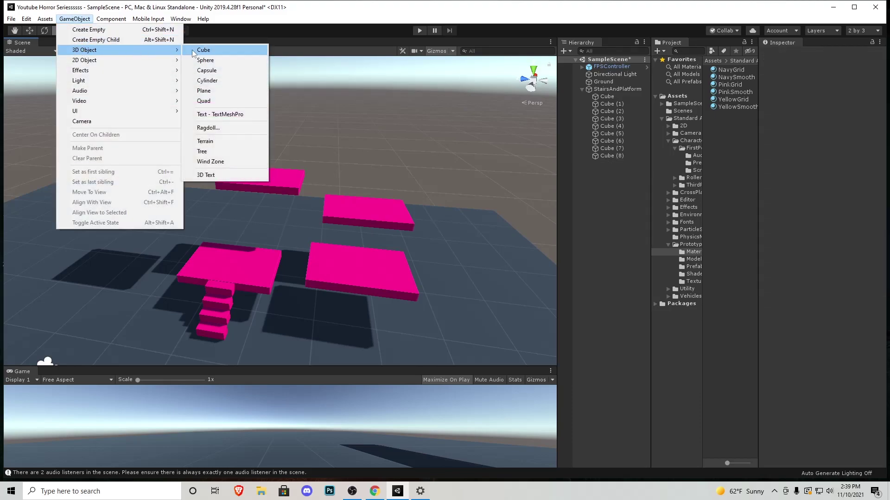
pyautogui.click(207, 52)
pyautogui.moveTo(244, 209); pyautogui.dragTo(272, 212)
pyautogui.press('a')
pyautogui.moveTo(272, 212); pyautogui.dragTo(220, 204, button='right')
pyautogui.press('w')
pyautogui.moveTo(261, 215); pyautogui.dragTo(270, 213)
pyautogui.moveTo(227, 189); pyautogui.dragTo(227, 74)
# Stand the slab between the two highest platforms at about X 14.14, Y 8.81, Z -3.99, and apply a yellow prototype material to it.
pyautogui.moveTo(256, 202); pyautogui.dragTo(259, 204, button='right')
pyautogui.press('s')
pyautogui.press('w')
pyautogui.moveTo(299, 208); pyautogui.dragTo(385, 189)
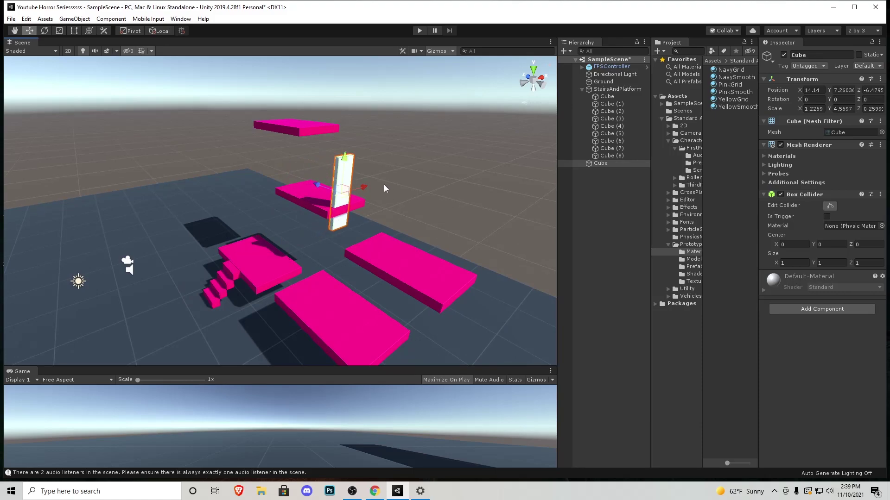
pyautogui.moveTo(317, 186); pyautogui.dragTo(299, 180)
pyautogui.moveTo(325, 151); pyautogui.dragTo(325, 145)
pyautogui.moveTo(325, 145); pyautogui.dragTo(324, 128)
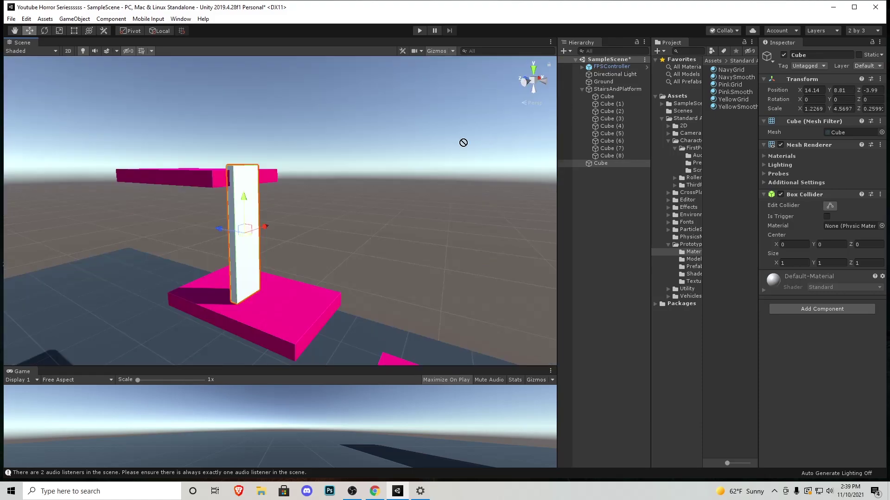
pyautogui.moveTo(463, 143); pyautogui.dragTo(250, 209)
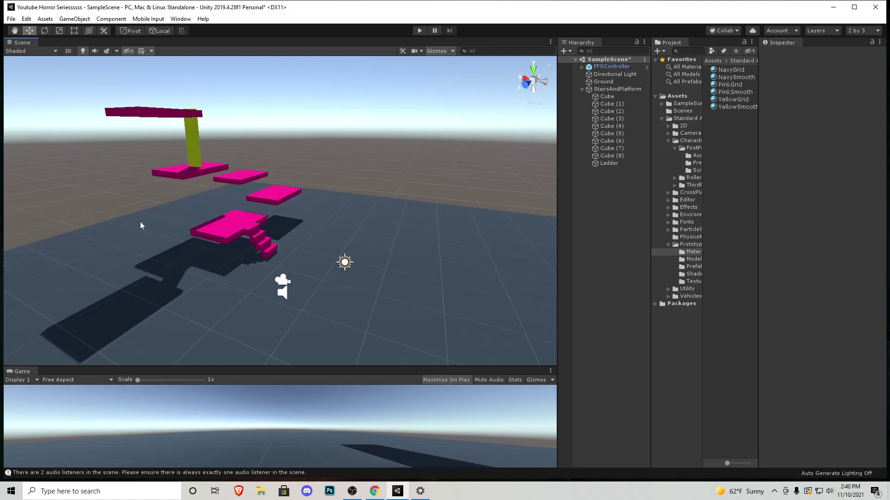
# Create another cube and place it on the open ground at about X -0.24, Y 1.01, Z -7.78.
pyautogui.click(74, 19)
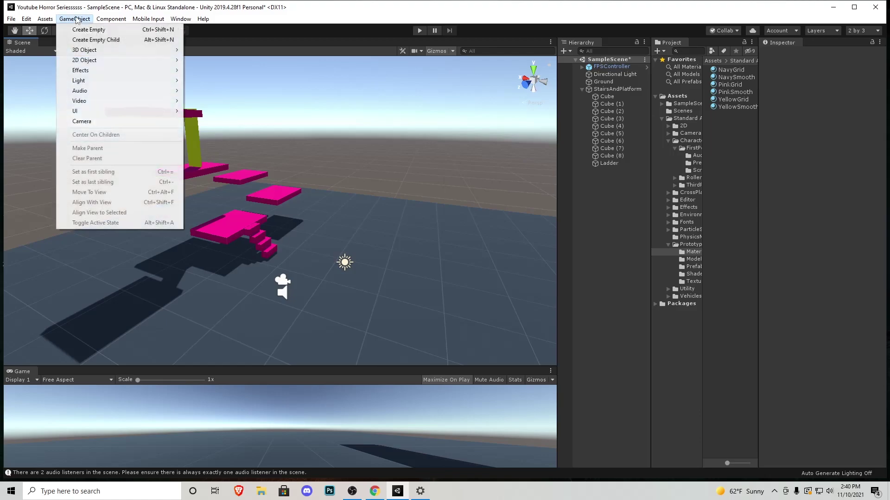
pyautogui.moveTo(91, 51)
pyautogui.click(204, 49)
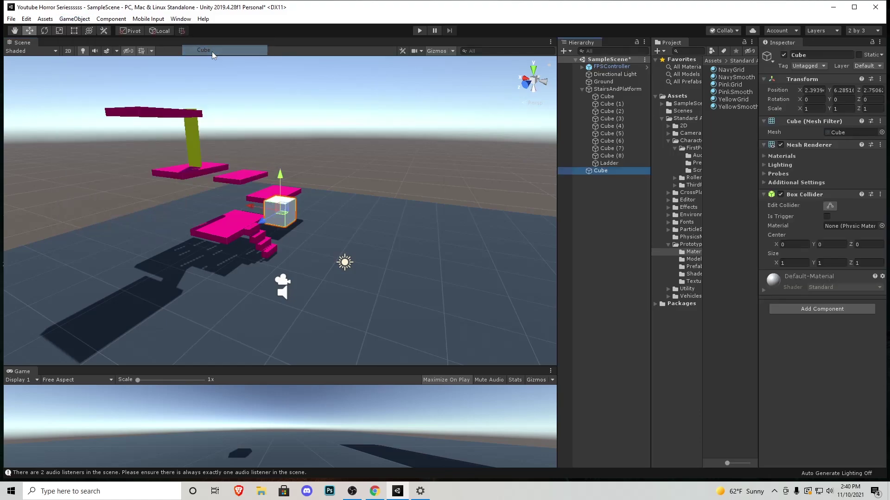
pyautogui.moveTo(274, 288); pyautogui.dragTo(306, 250)
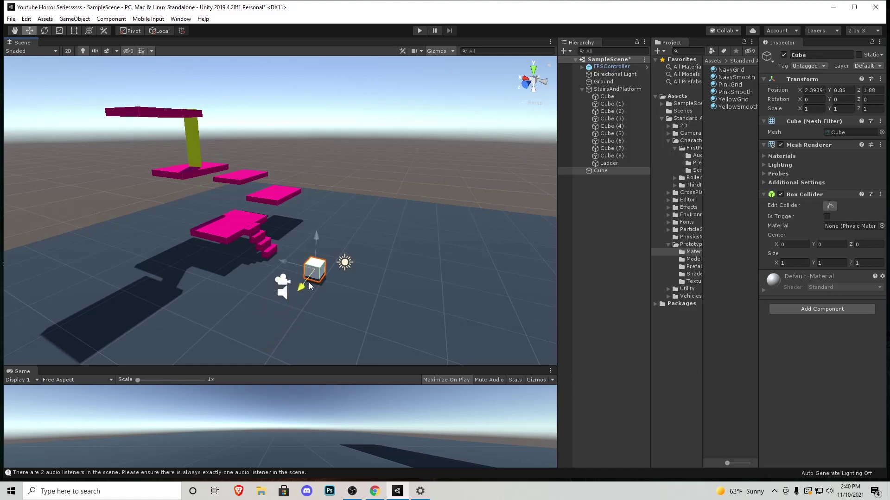
pyautogui.press('f')
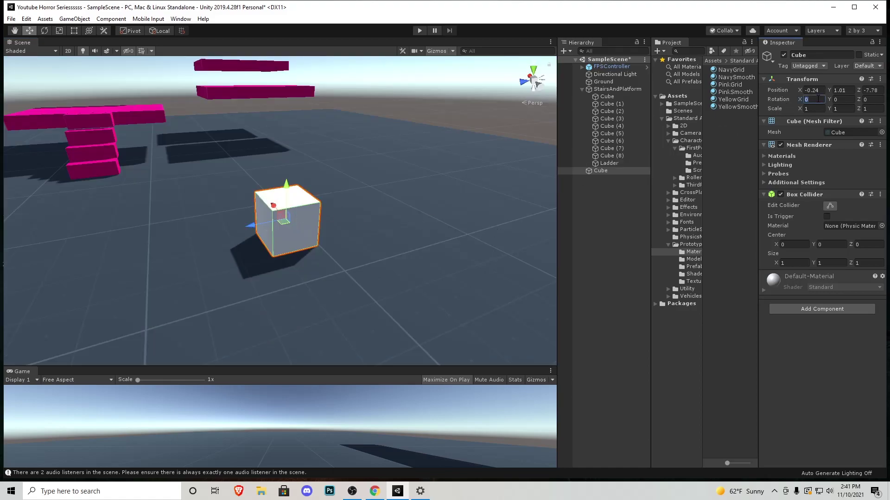
# Rotate the new cube 50 degrees on X and reshape it into a ramp of about 3.66 by 0.34 by 4.8.
pyautogui.write('50')
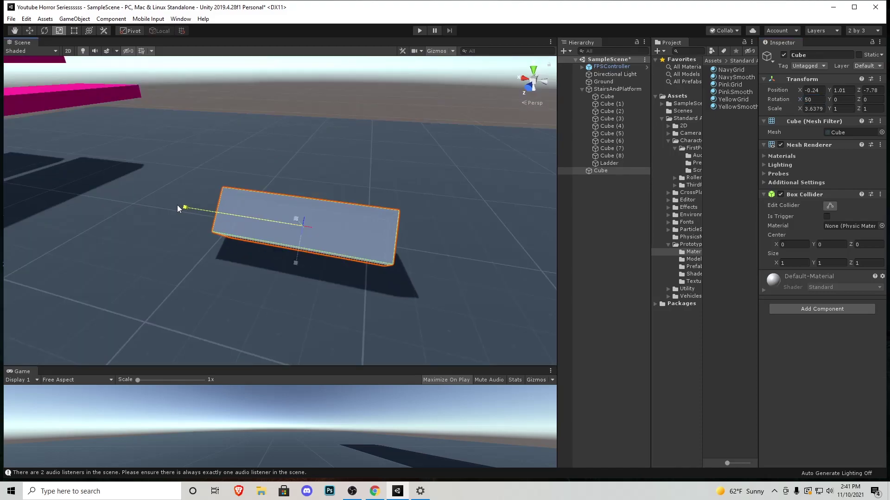
pyautogui.moveTo(294, 260); pyautogui.dragTo(379, 248)
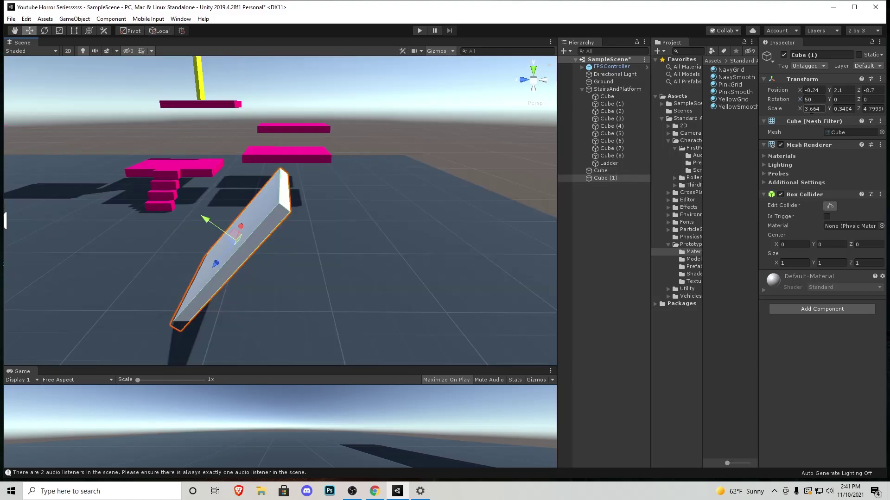
# Set the ramp copy's X rotation to 0 and move it along Z to form a flat platform at the ramp's upper end.
pyautogui.click(814, 100)
pyautogui.write('0')
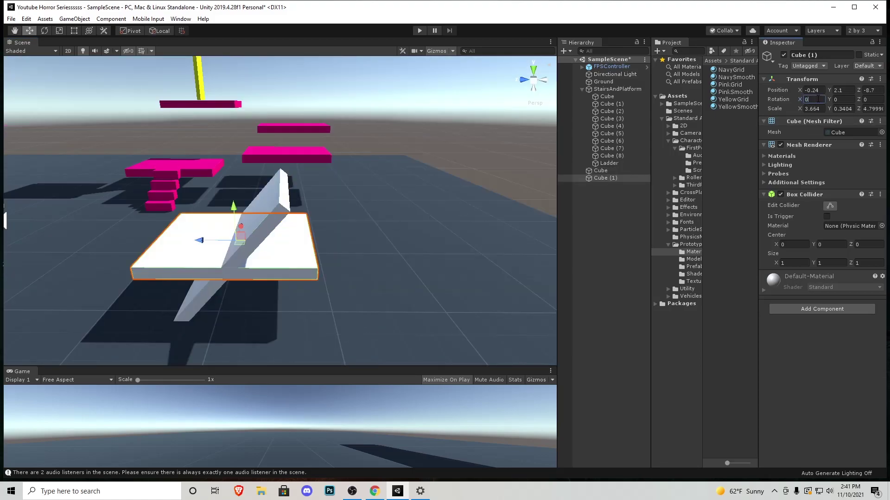
pyautogui.moveTo(201, 238); pyautogui.dragTo(304, 242)
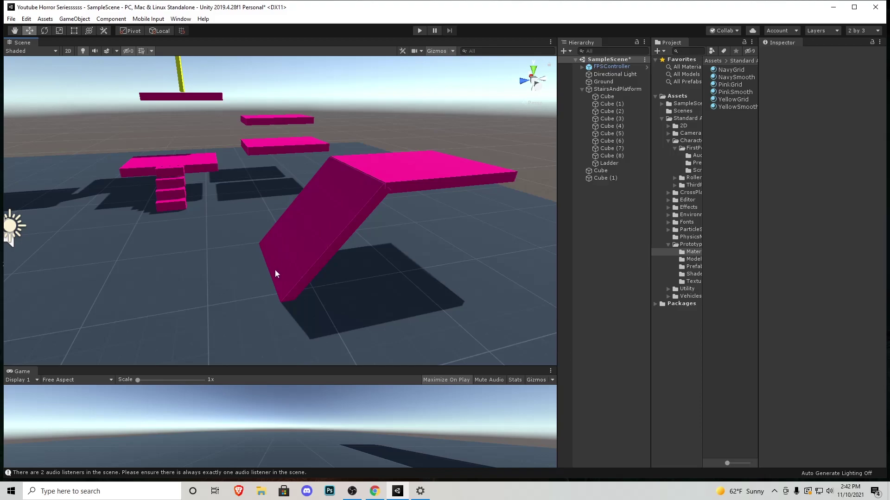
pyautogui.click(328, 220)
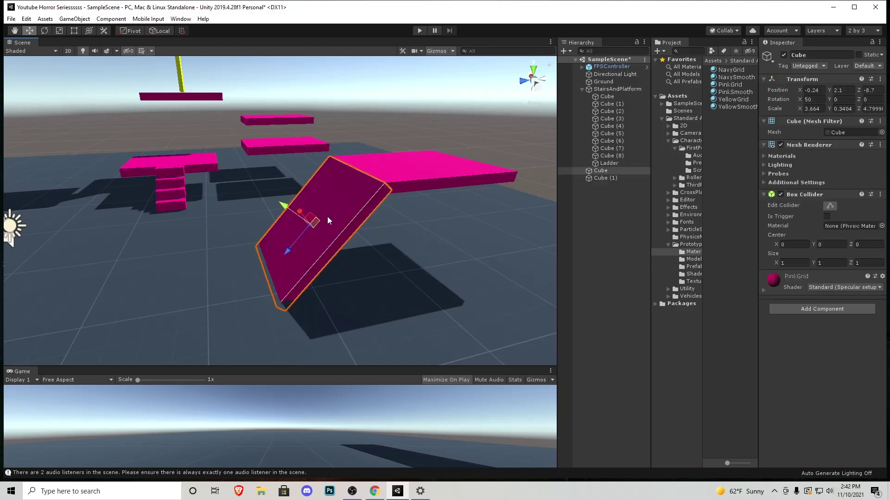
pyautogui.click(44, 30)
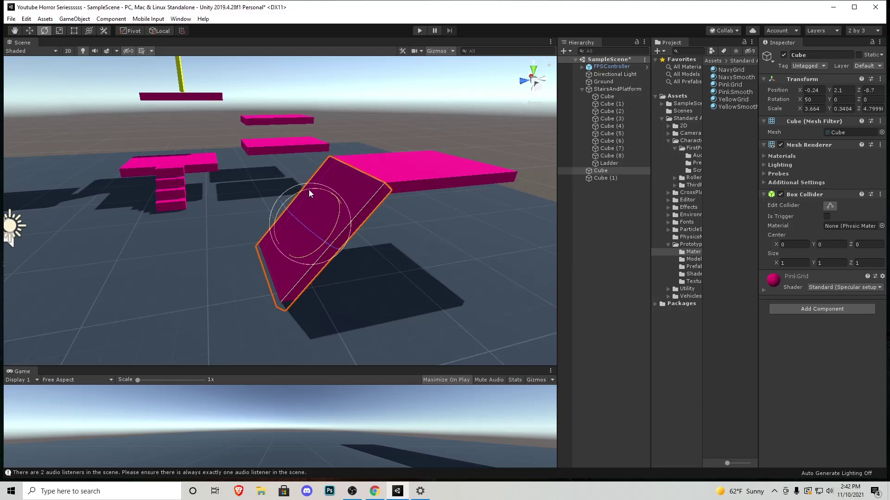
pyautogui.moveTo(309, 191); pyautogui.dragTo(263, 193)
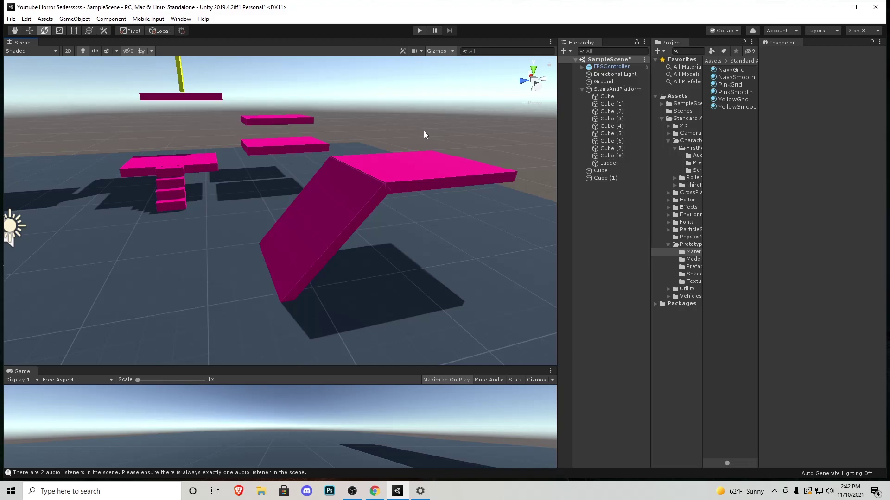
# Create an empty object and move it to about X -2.24, Y 4.62, Z -9.87, above the ramp's platform.
pyautogui.click(74, 18)
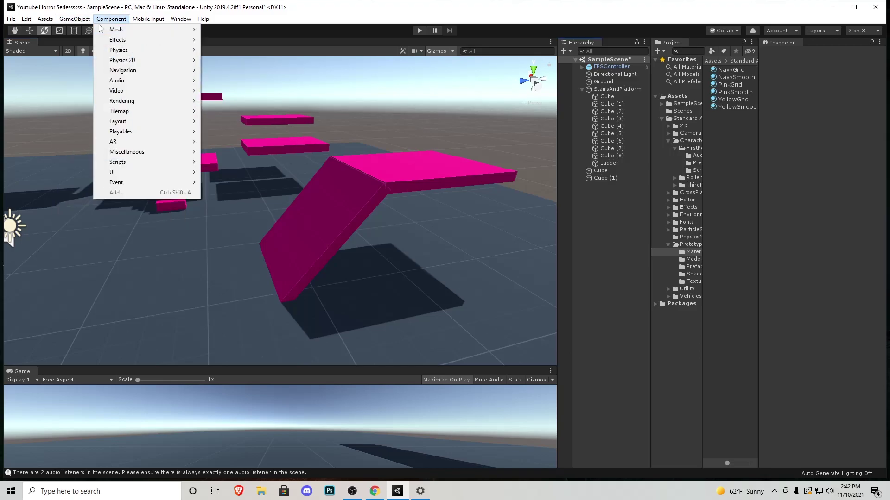
pyautogui.click(83, 30)
pyautogui.moveTo(161, 83); pyautogui.dragTo(154, 105, button='right')
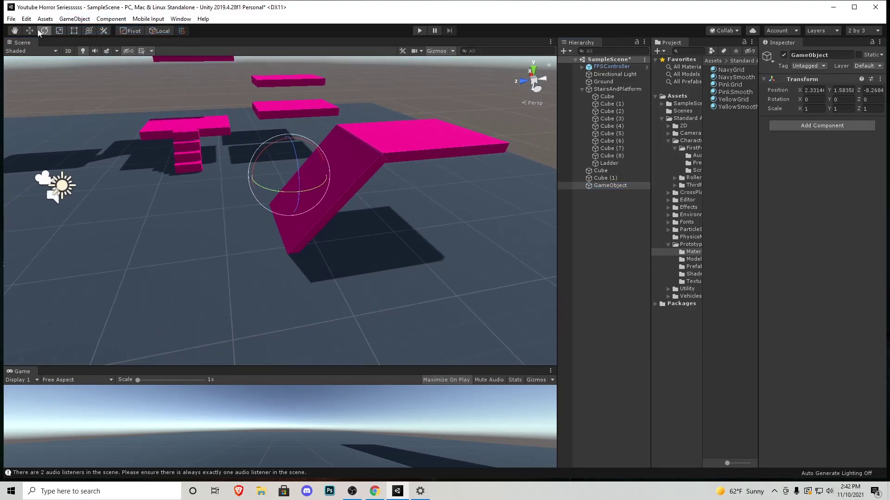
pyautogui.press('w')
pyautogui.moveTo(263, 179); pyautogui.dragTo(375, 145)
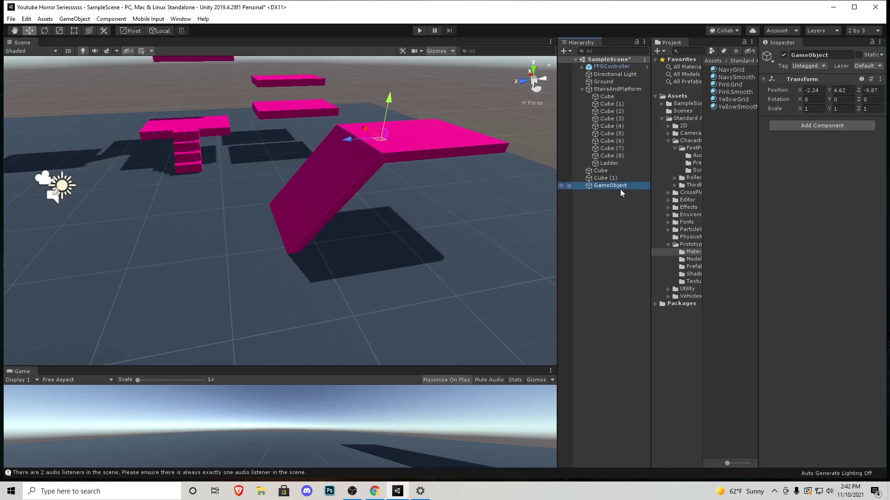
# Name the empty object SlopeAndPlatform, parent the ramp and its platform cube to it, and collapse both object groups.
pyautogui.press('Return')
pyautogui.click(607, 178)
pyautogui.keyDown('shift'); pyautogui.click(604, 171); pyautogui.keyUp('shift')
pyautogui.moveTo(605, 175); pyautogui.dragTo(613, 185)
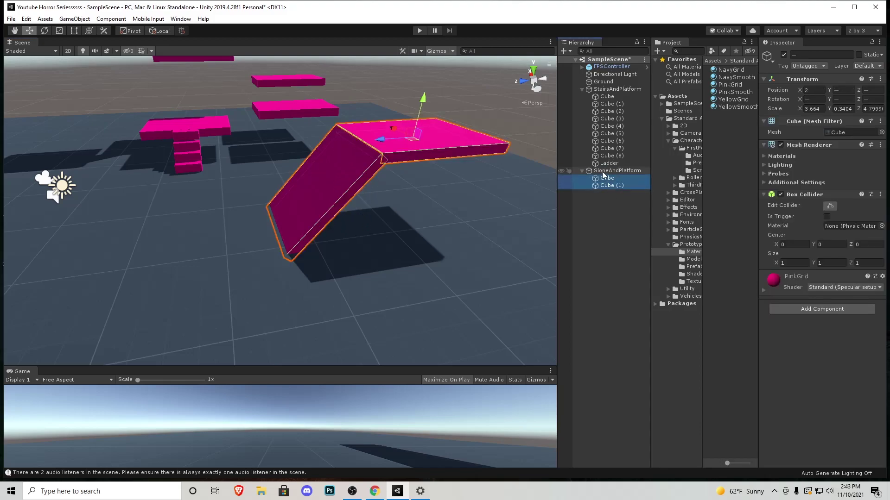
pyautogui.click(582, 171)
pyautogui.click(582, 89)
pyautogui.click(600, 152)
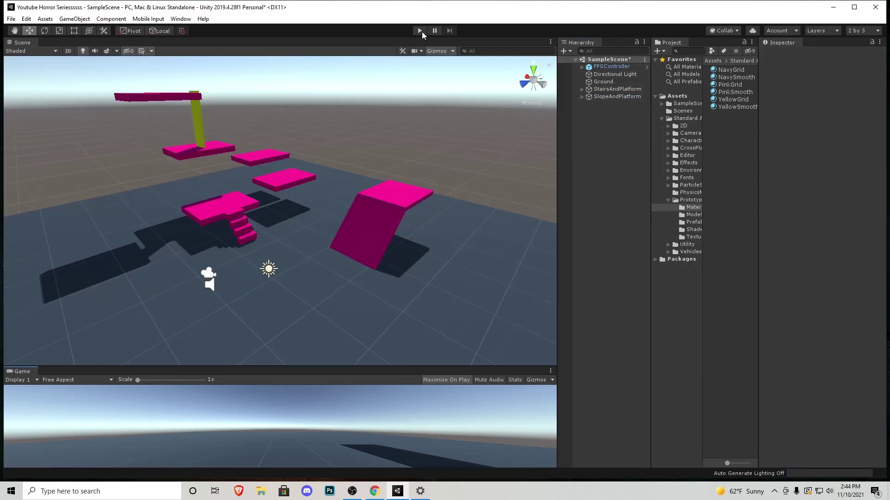
# Run the game and walk up the ramp onto its flat platform.
pyautogui.hotkey('ctrl', 'p')
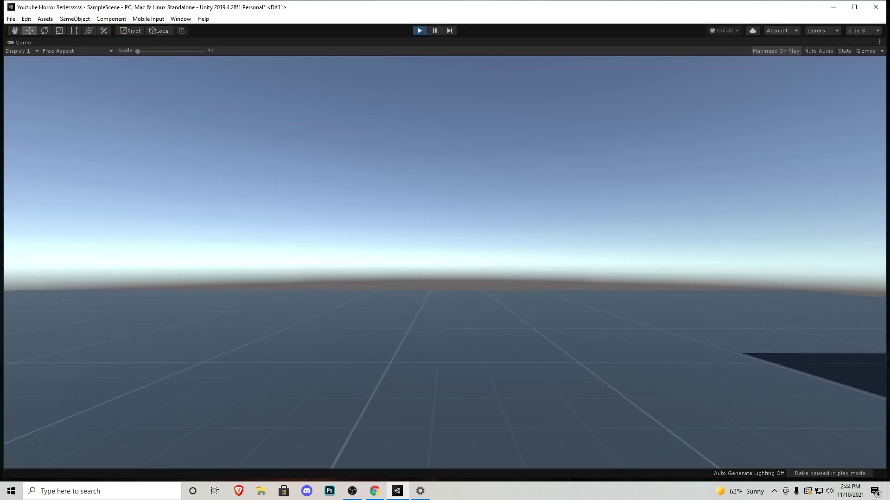
pyautogui.press('w')
pyautogui.press('w')
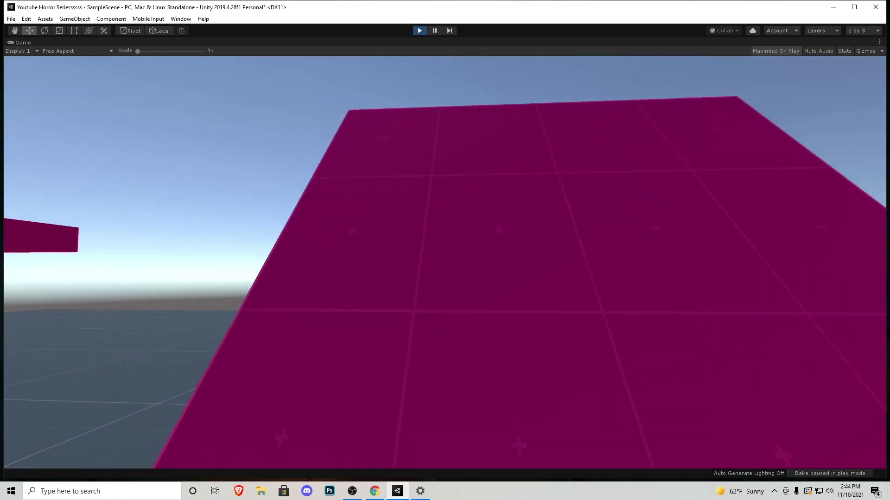
pyautogui.press('w')
pyautogui.press('w')
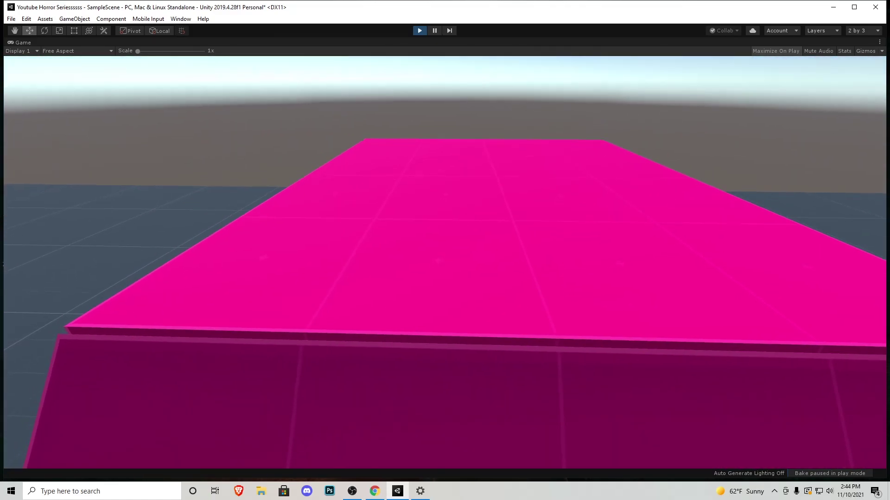
pyautogui.press('w')
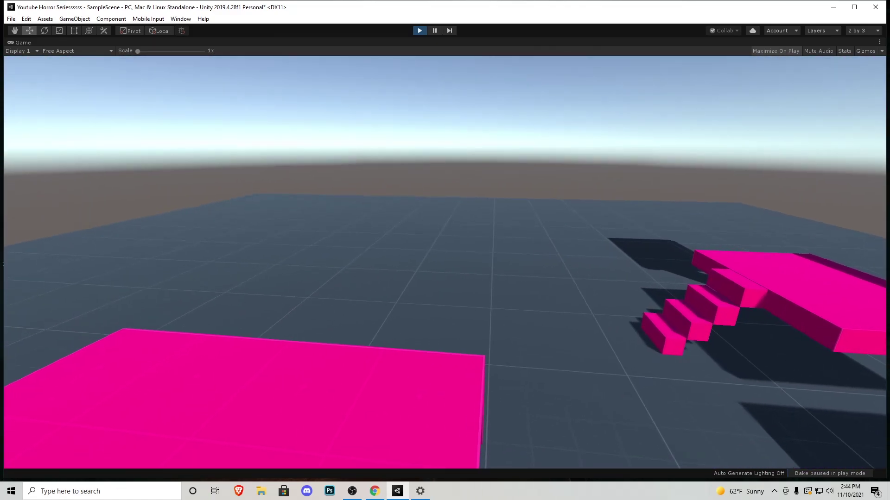
# Climb the stairs, jump across the rising platforms to test them, and stop the game.
pyautogui.press('w')
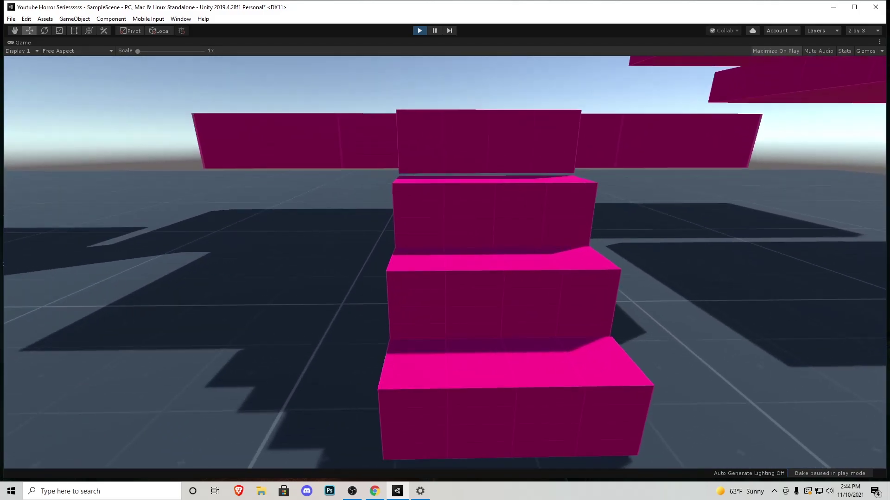
pyautogui.press('w')
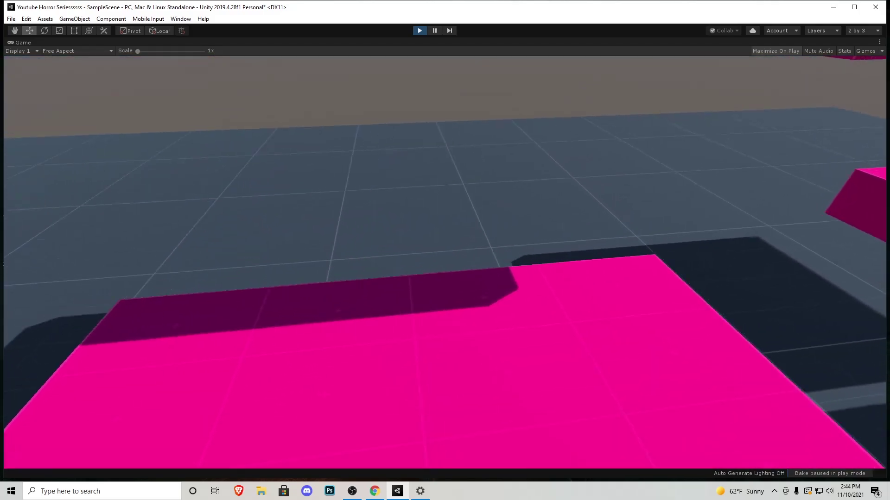
pyautogui.press('w')
pyautogui.press('space')
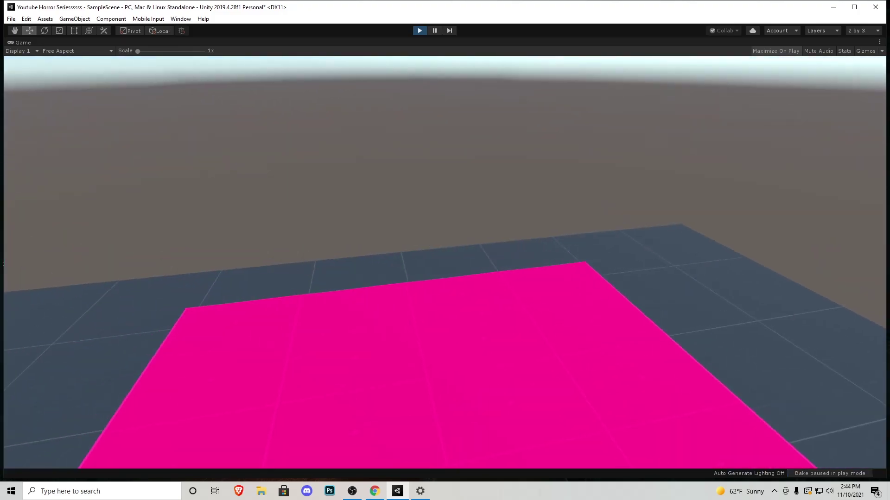
pyautogui.press('w')
pyautogui.press('space')
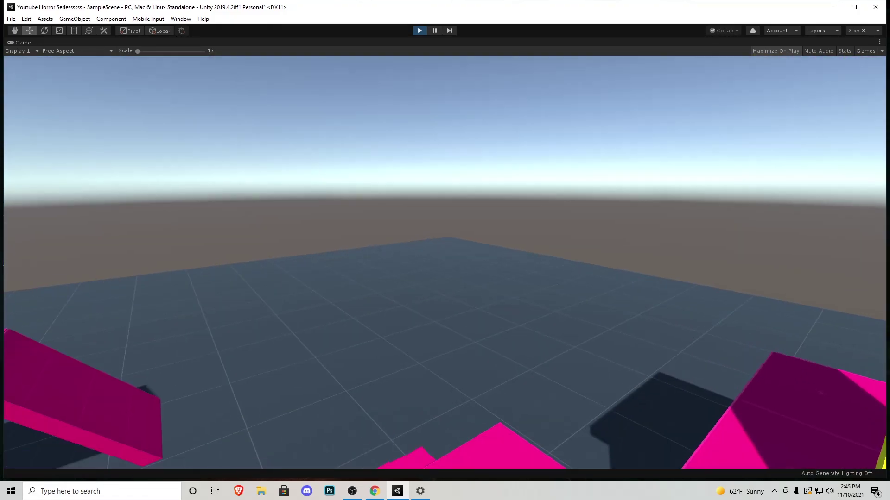
pyautogui.press('w')
pyautogui.press('Escape')
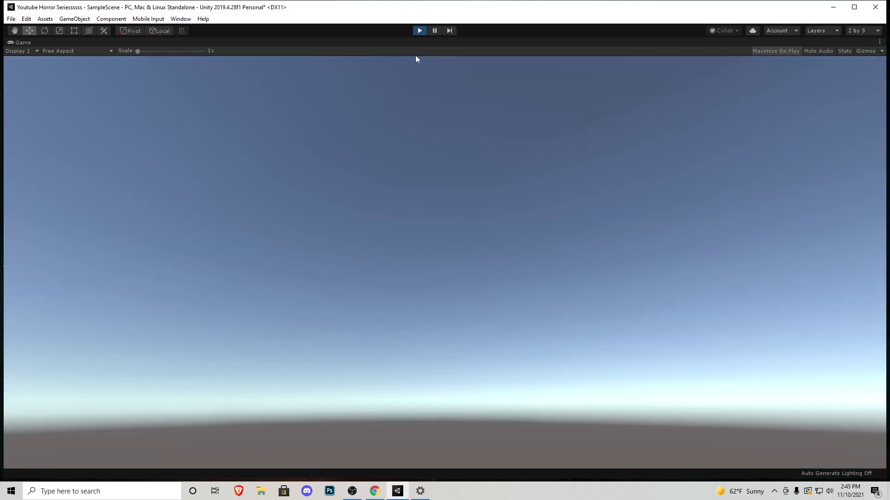
pyautogui.click(419, 32)
# Create a new cube and place it at the foot of the stairs, at about X 6.34, Y 0.62, Z -3.02.
pyautogui.moveTo(288, 217); pyautogui.dragTo(311, 175, button='right')
pyautogui.press('w')
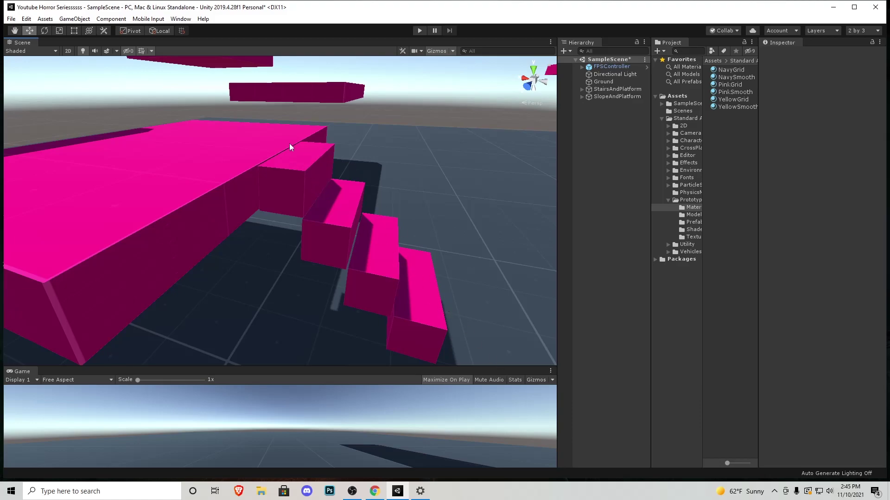
pyautogui.moveTo(291, 148); pyautogui.dragTo(119, 69, button='right')
pyautogui.click(288, 246)
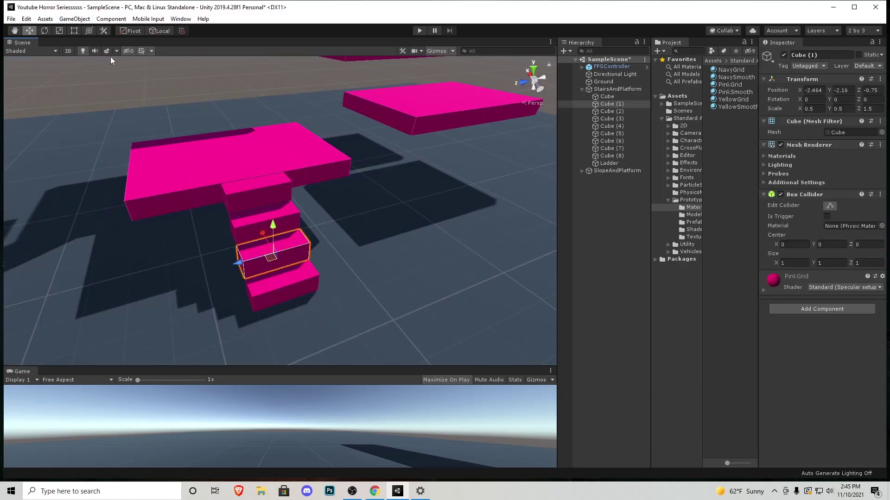
pyautogui.click(75, 18)
pyautogui.moveTo(88, 51)
pyautogui.click(209, 50)
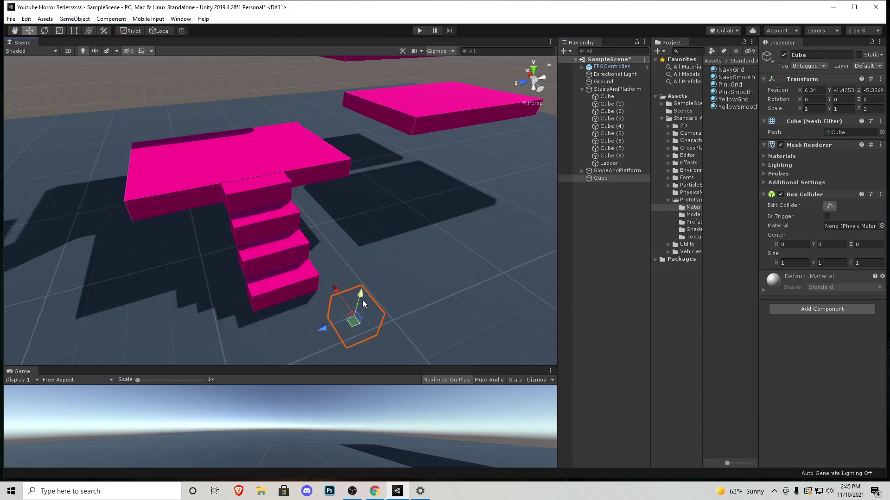
pyautogui.moveTo(362, 301); pyautogui.dragTo(364, 246)
pyautogui.moveTo(337, 275); pyautogui.dragTo(271, 303)
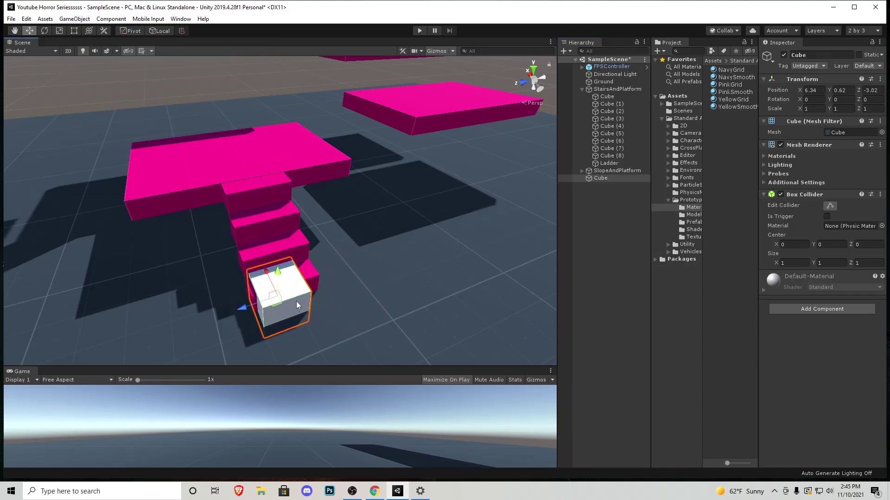
# Stretch the new cube to about 4.11 on X and 1.51 on Z, and tilt it about 32.6 degrees on Z along the stairs.
pyautogui.moveTo(299, 298); pyautogui.dragTo(377, 301, button='right')
pyautogui.press('a')
pyautogui.press('w')
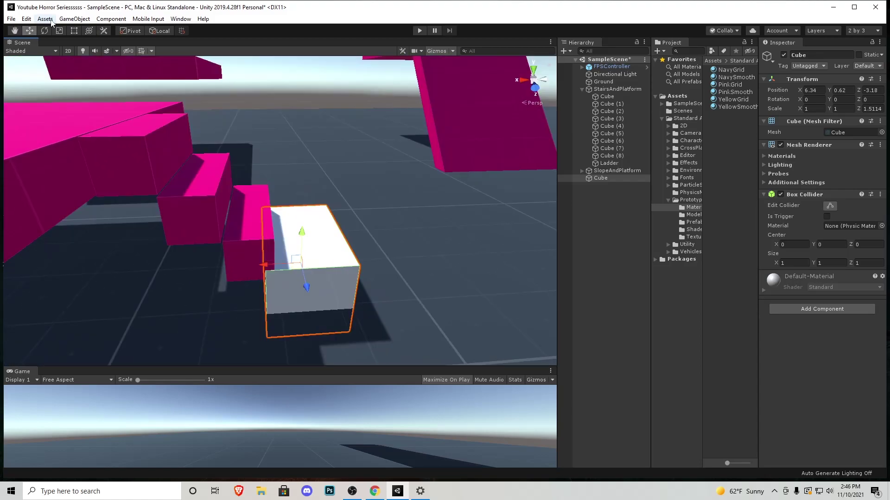
pyautogui.click(45, 31)
pyautogui.moveTo(287, 239); pyautogui.dragTo(293, 260)
pyautogui.press('r')
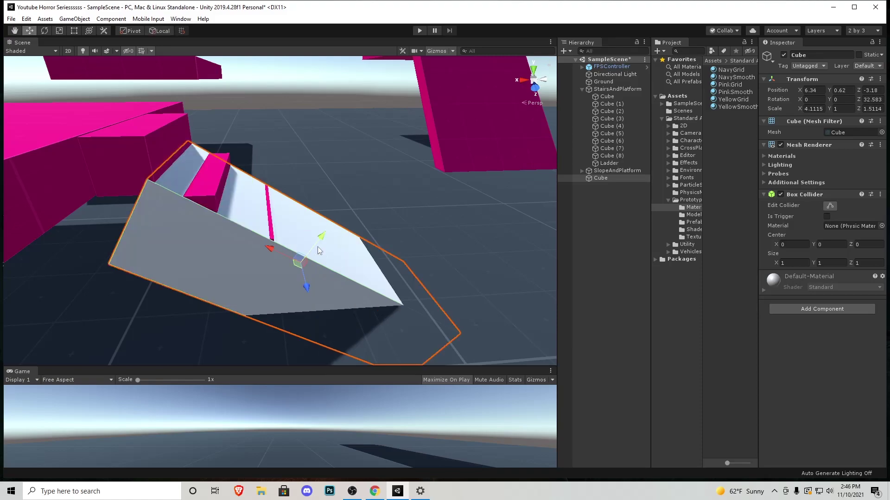
# Fit the slab over the stairs at about X 6.59, Y 0.71, Z -3.19, with a Z rotation of about 43.1 degrees.
pyautogui.press('w')
pyautogui.moveTo(320, 235); pyautogui.dragTo(274, 225)
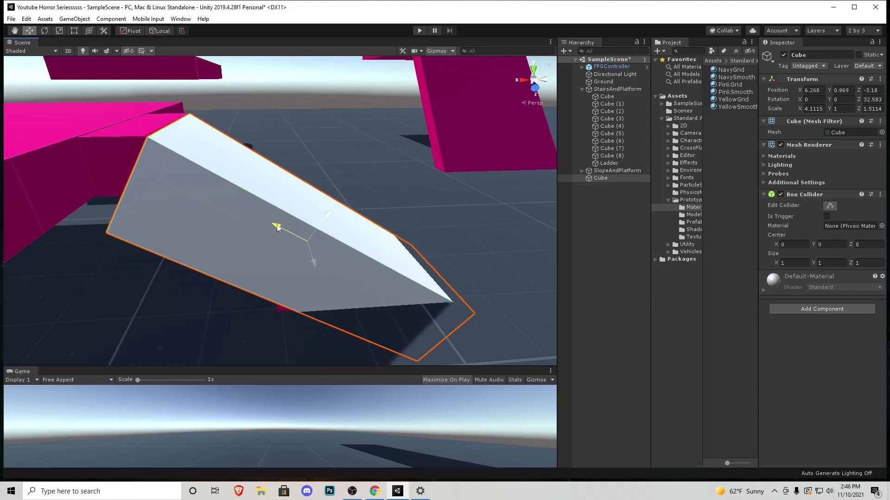
pyautogui.moveTo(274, 225); pyautogui.dragTo(419, 285, button='right')
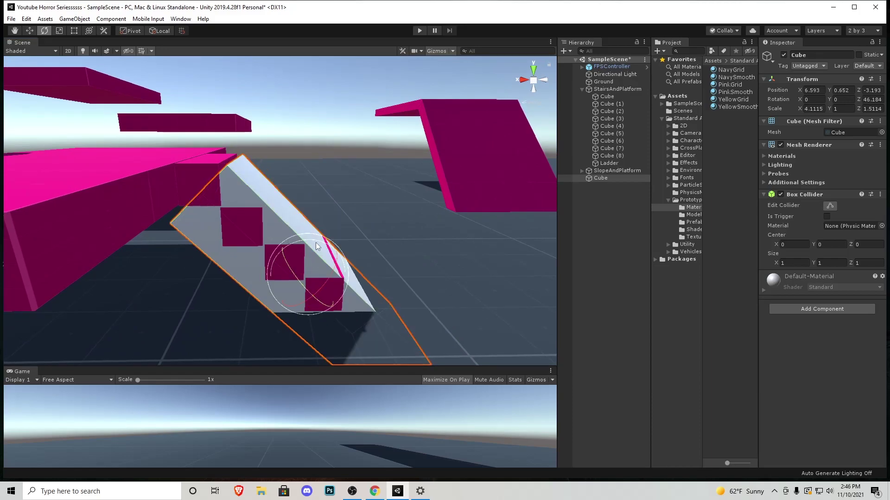
pyautogui.moveTo(317, 246); pyautogui.dragTo(336, 253)
pyautogui.press('w')
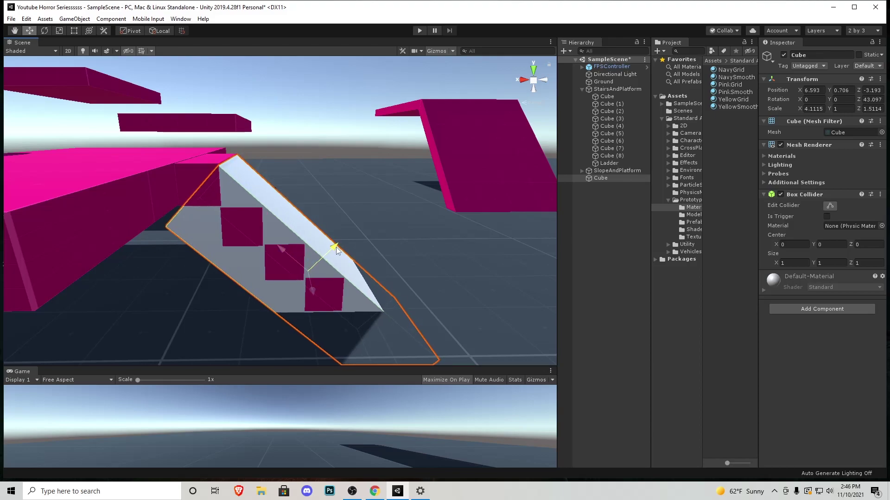
# Shorten the slab from its lower end to an X scale of about 2.91 and turn off its Mesh Renderer.
pyautogui.moveTo(337, 251); pyautogui.dragTo(195, 254, button='right')
pyautogui.press('d')
pyautogui.keyDown('alt'); pyautogui.moveTo(195, 254); pyautogui.dragTo(366, 289); pyautogui.keyUp('alt')
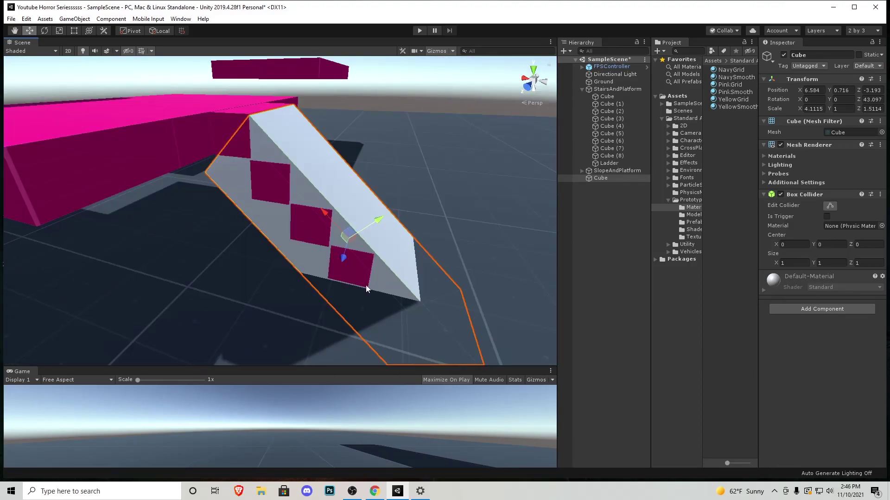
pyautogui.moveTo(375, 225); pyautogui.dragTo(397, 265)
pyautogui.hotkey('ctrl', 'z')
pyautogui.press('t')
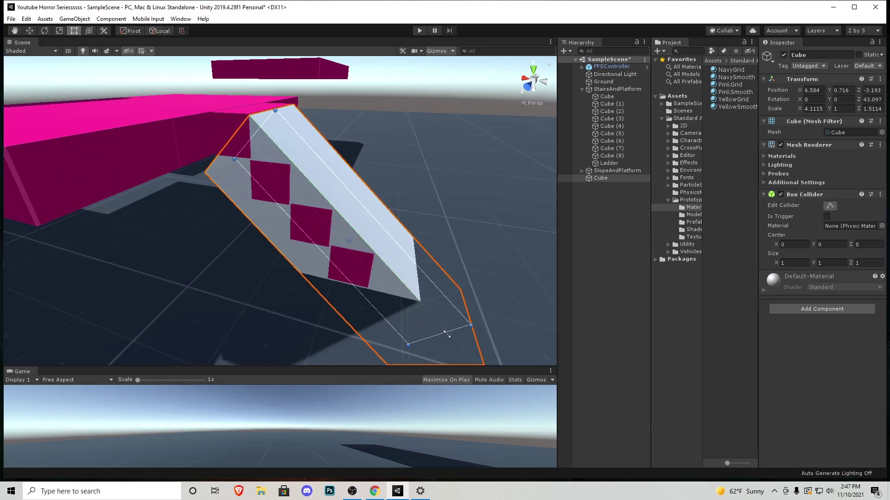
pyautogui.moveTo(447, 333); pyautogui.dragTo(381, 285)
pyautogui.press('w')
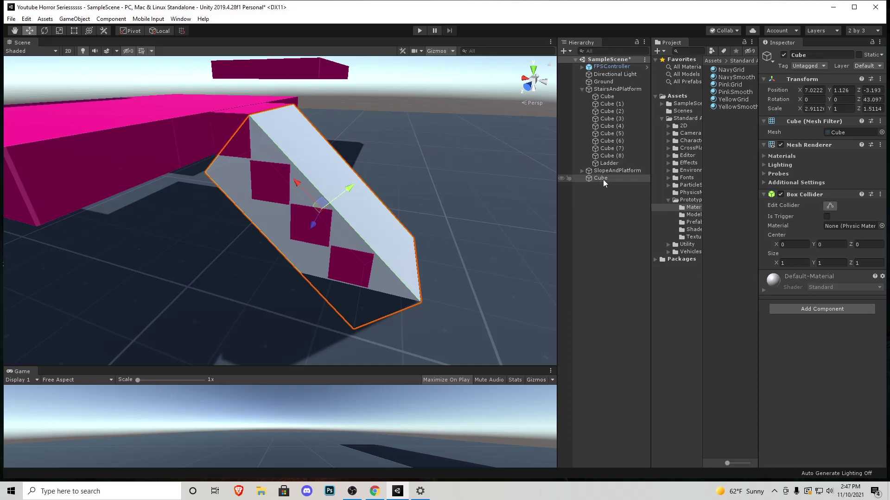
pyautogui.click(780, 145)
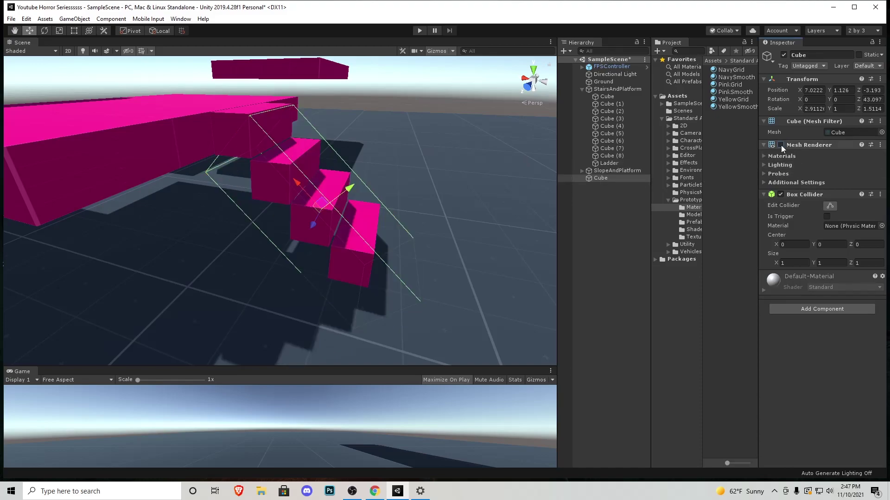
# Playtest the scene, walking up the stairs over the invisible slope collider and onto the platform.
pyautogui.click(420, 31)
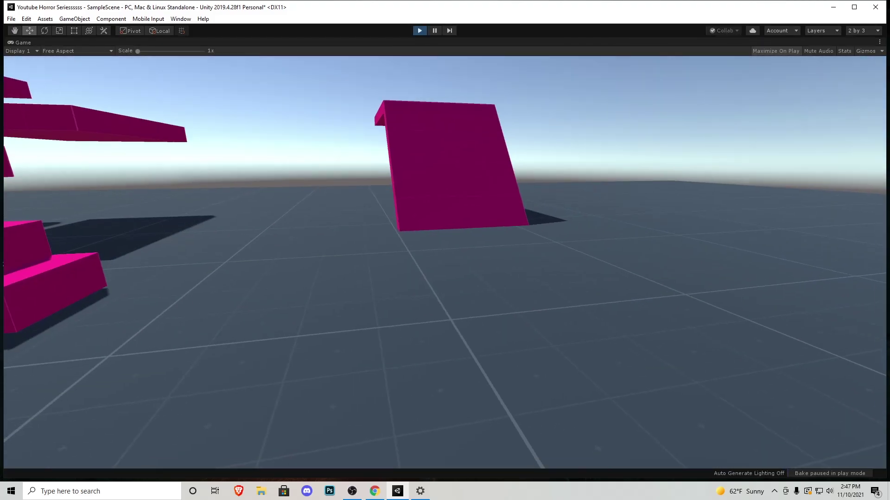
pyautogui.press('w')
pyautogui.press('w')
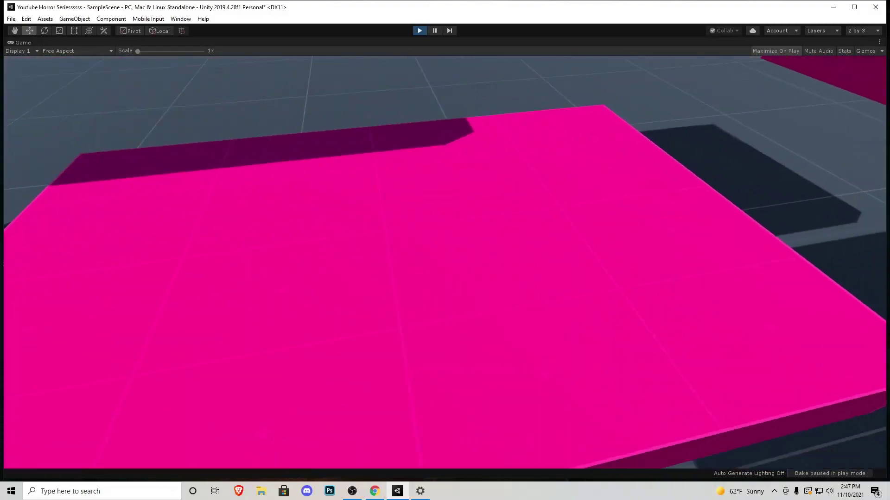
pyautogui.press('w')
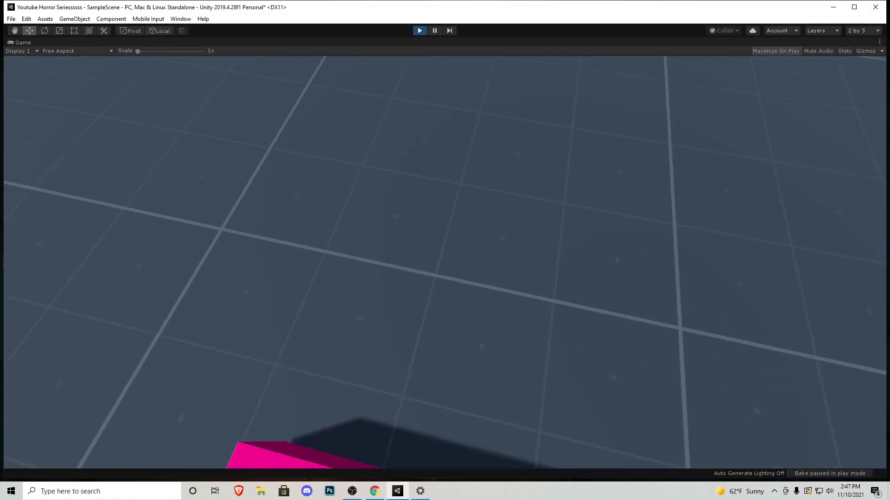
pyautogui.press('s')
pyautogui.press('w')
pyautogui.press('space')
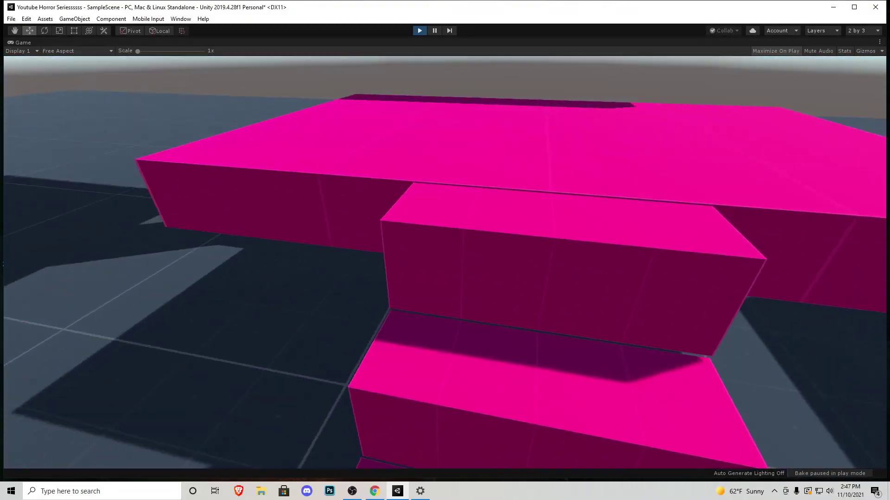
pyautogui.press('w')
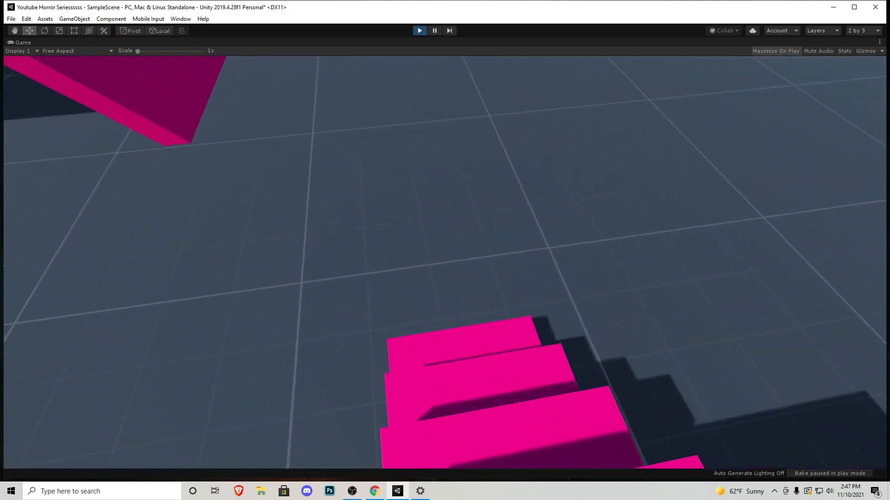
# Walk back down the stairs in the playtest, back away from them, then approach again and jump.
pyautogui.press('s')
pyautogui.press('a')
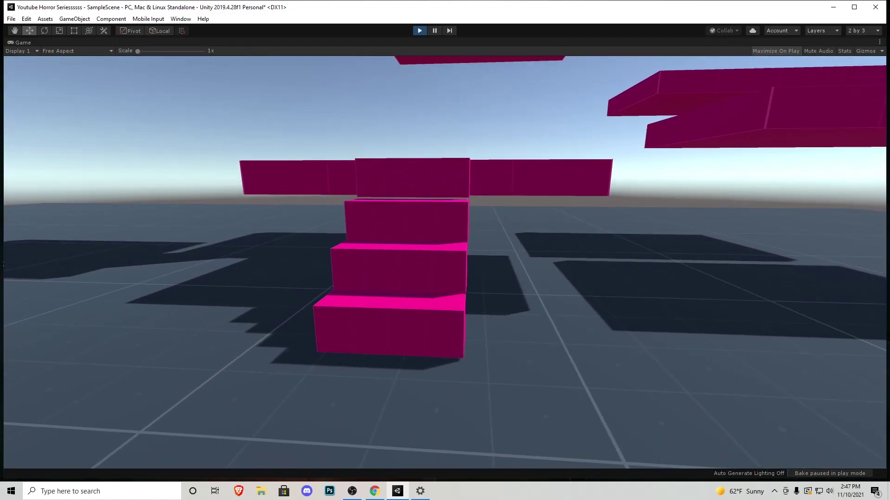
pyautogui.press('s')
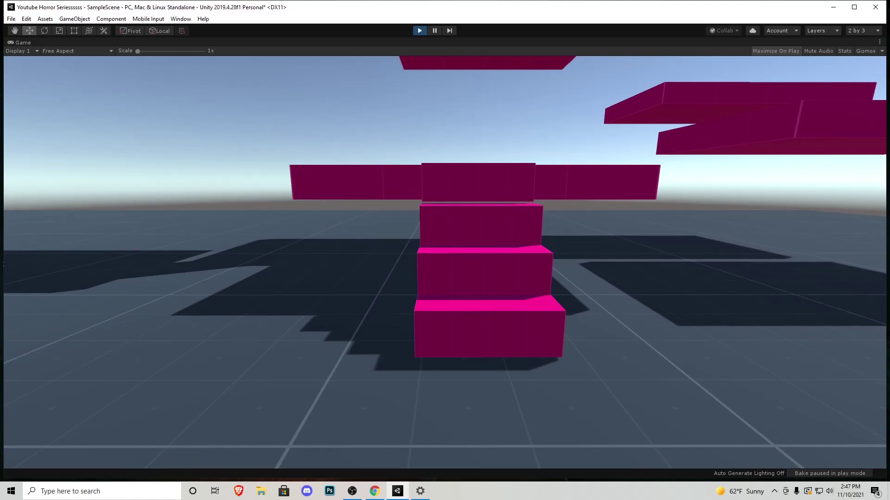
pyautogui.press('s')
pyautogui.press('w')
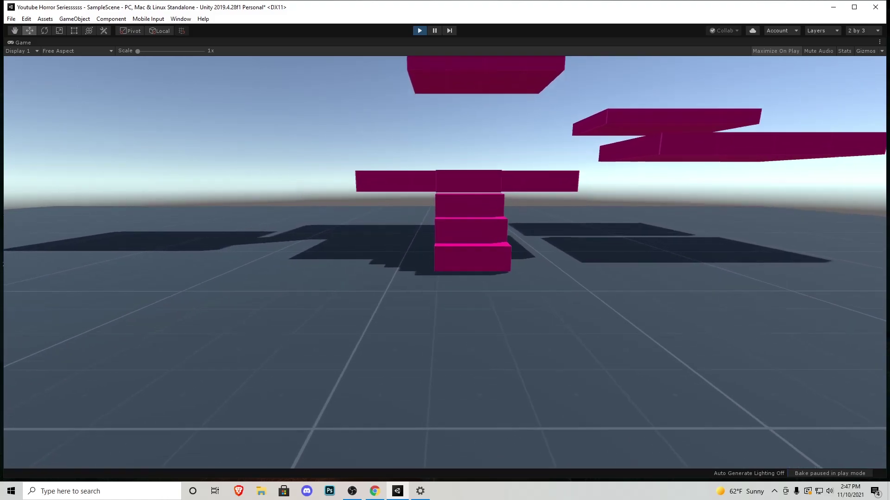
pyautogui.press('w')
pyautogui.press('space')
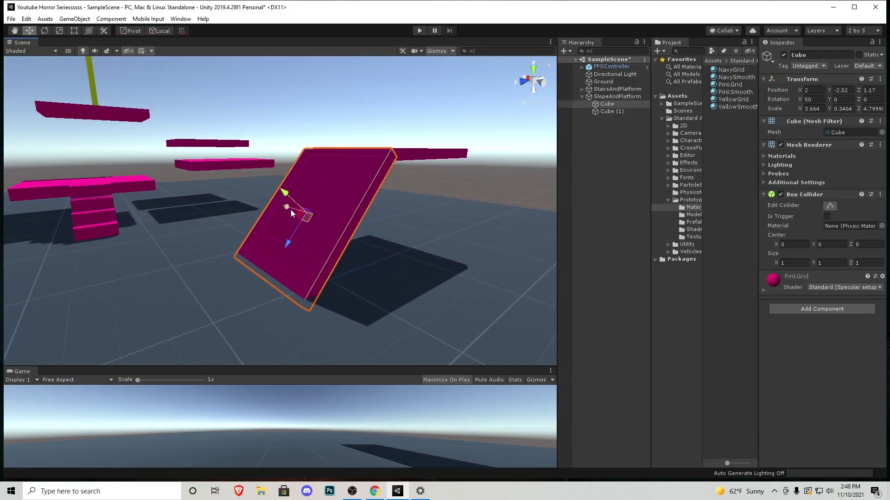
# Select the FPSController and set its Character Controller slope limit to 51.
pyautogui.moveTo(111, 245); pyautogui.dragTo(326, 233, button='middle')
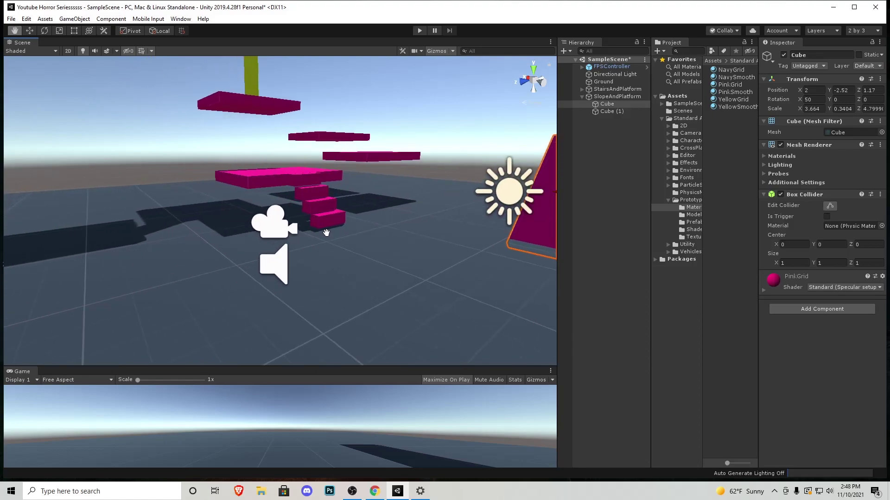
pyautogui.click(272, 230)
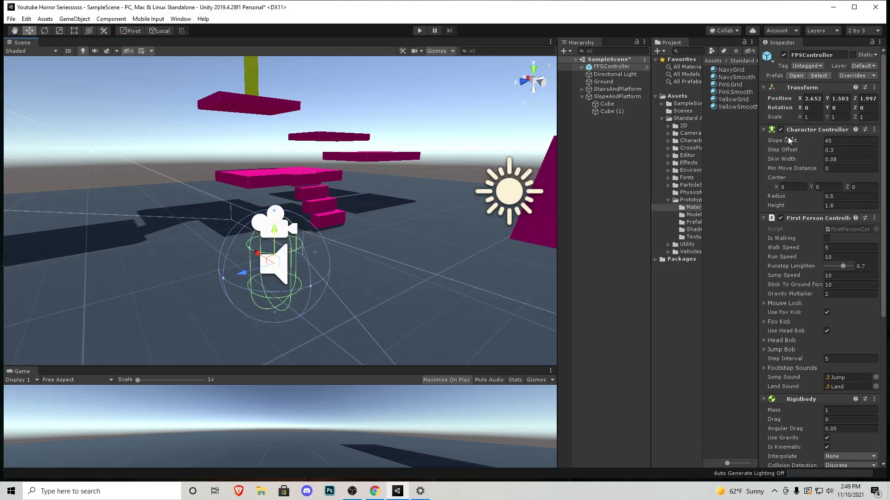
pyautogui.click(849, 142)
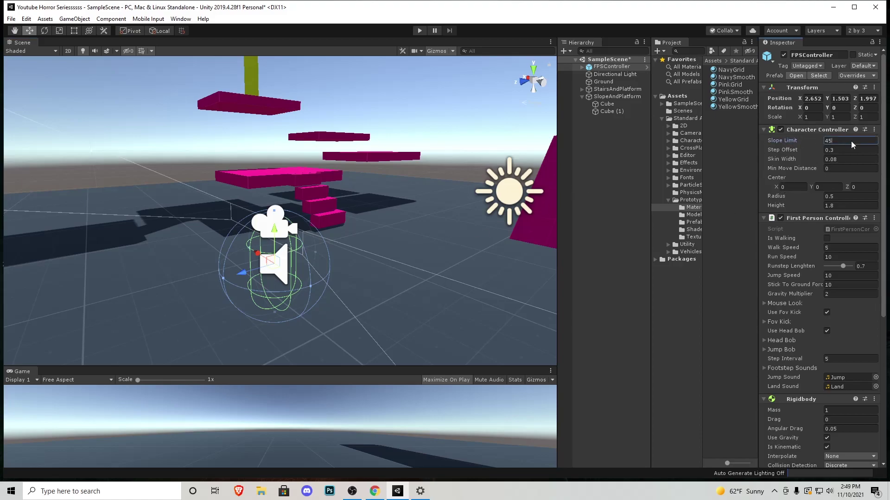
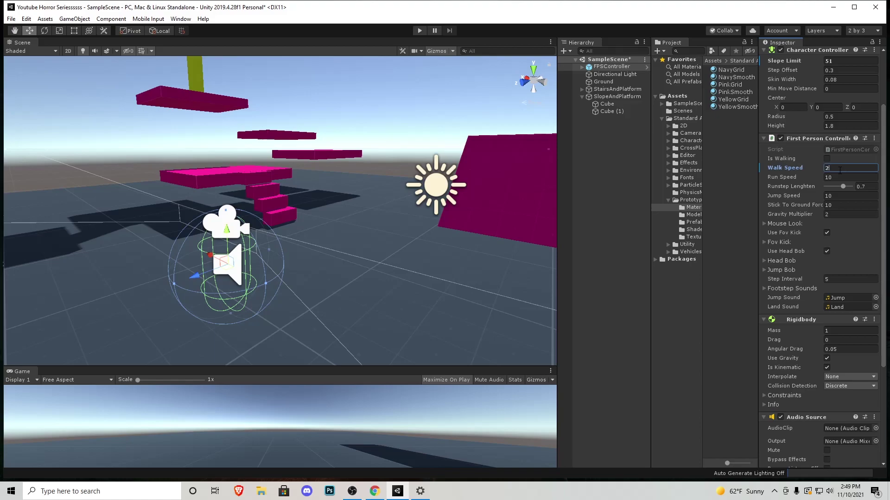
# Set the first-person controller's run speed to 6 and its jump speed to 5.
pyautogui.click(840, 176)
pyautogui.write('6')
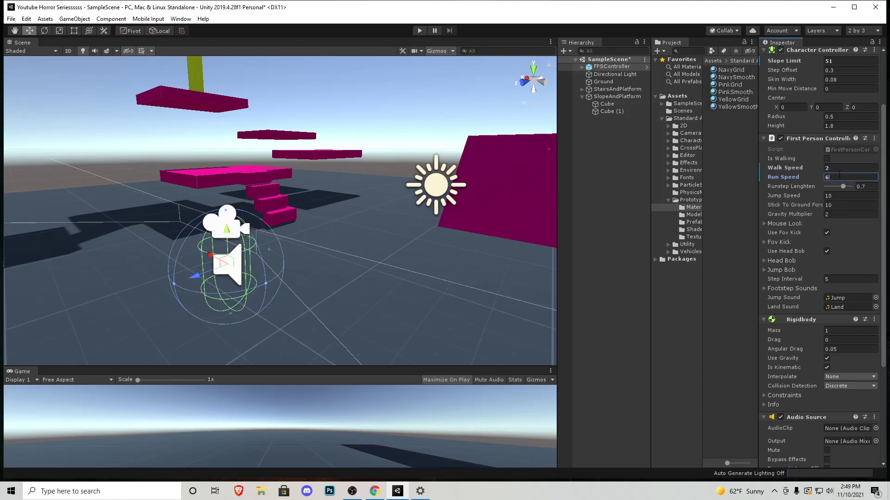
pyautogui.click(836, 195)
pyautogui.write('5')
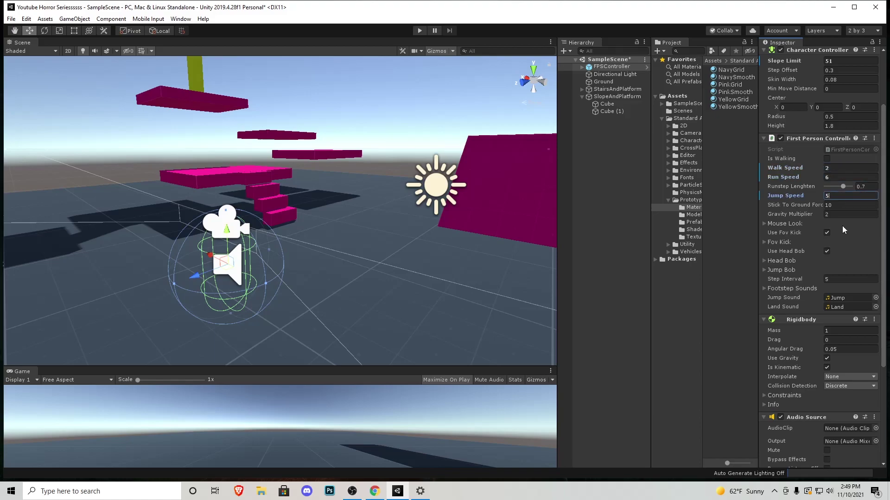
# Flatten the controller's head bob curve so its peak and trough sit at about 0.5 and -0.5.
pyautogui.click(764, 261)
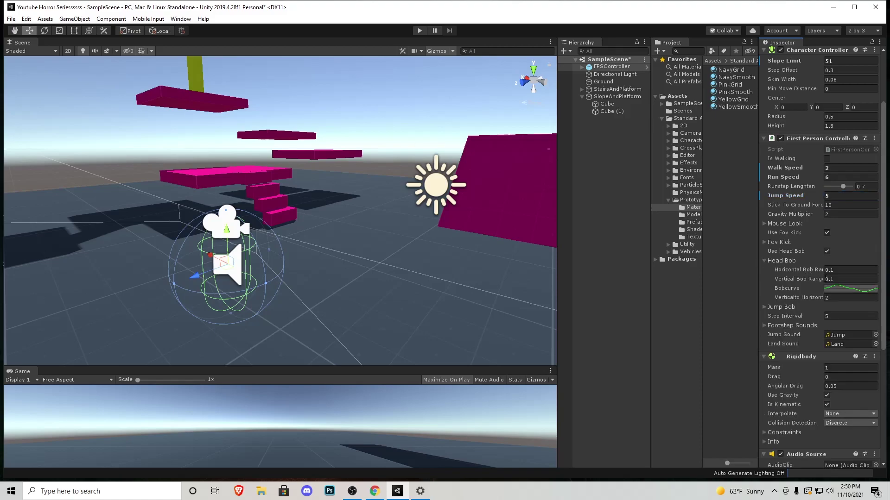
pyautogui.click(868, 292)
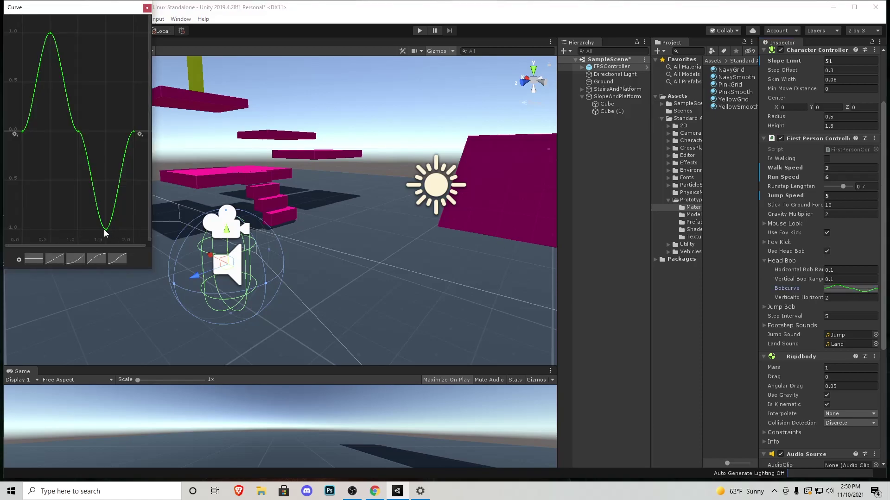
pyautogui.moveTo(106, 229); pyautogui.dragTo(105, 182)
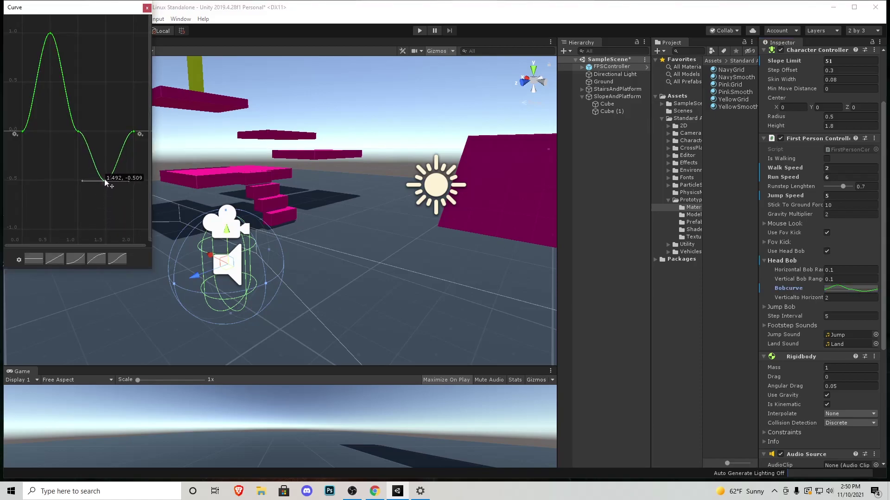
pyautogui.moveTo(50, 34); pyautogui.dragTo(49, 83)
pyautogui.click(147, 7)
# Playtest the new movement speeds and head bob by walking around between the ramp and the stairs.
pyautogui.click(420, 31)
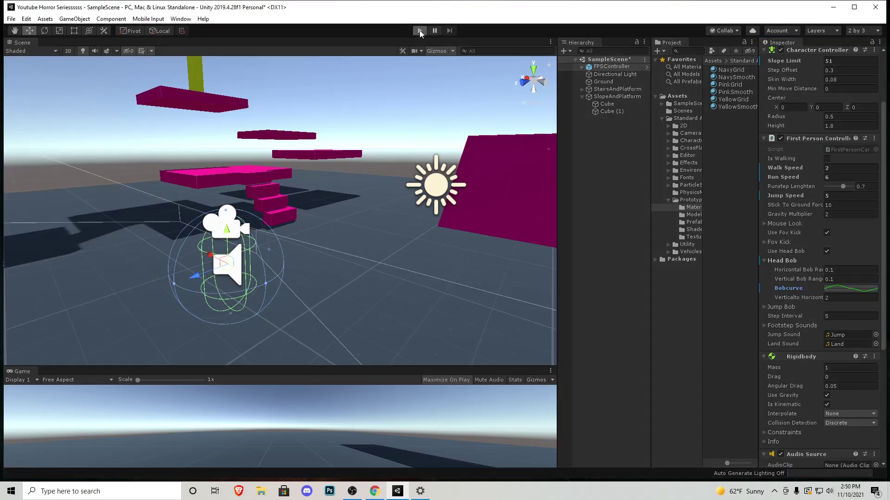
pyautogui.press('w')
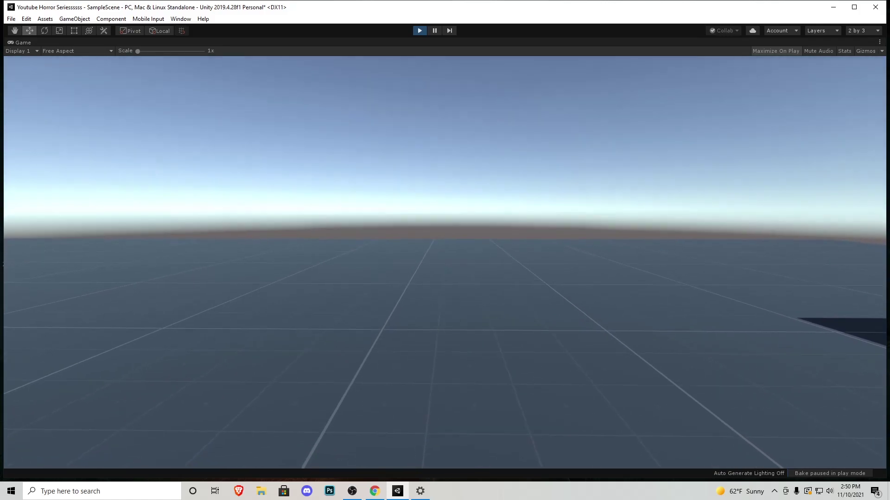
pyautogui.press('w')
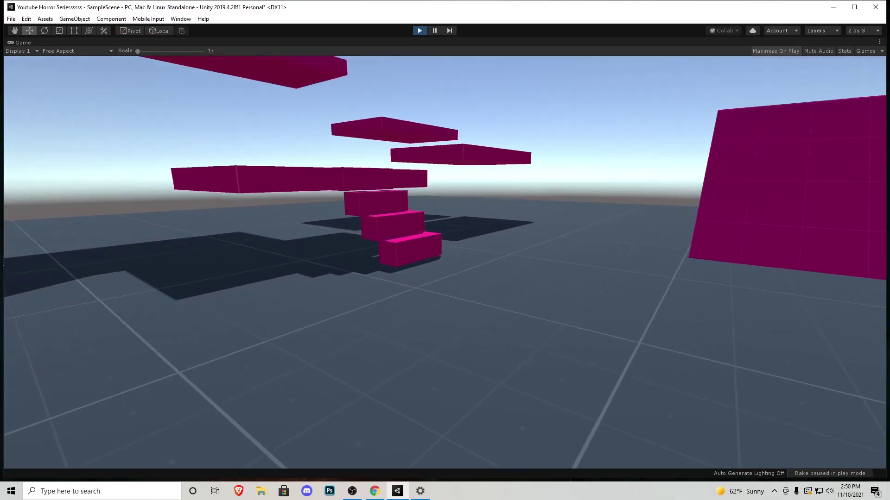
pyautogui.press('w')
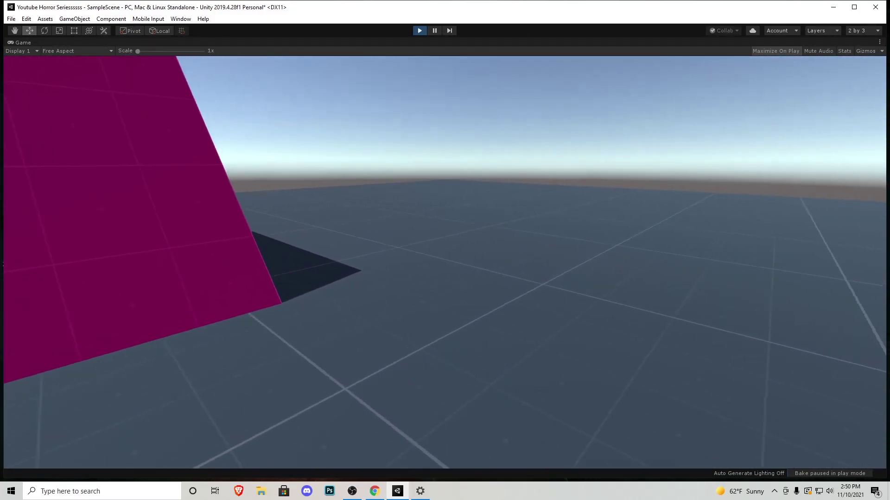
pyautogui.press('w')
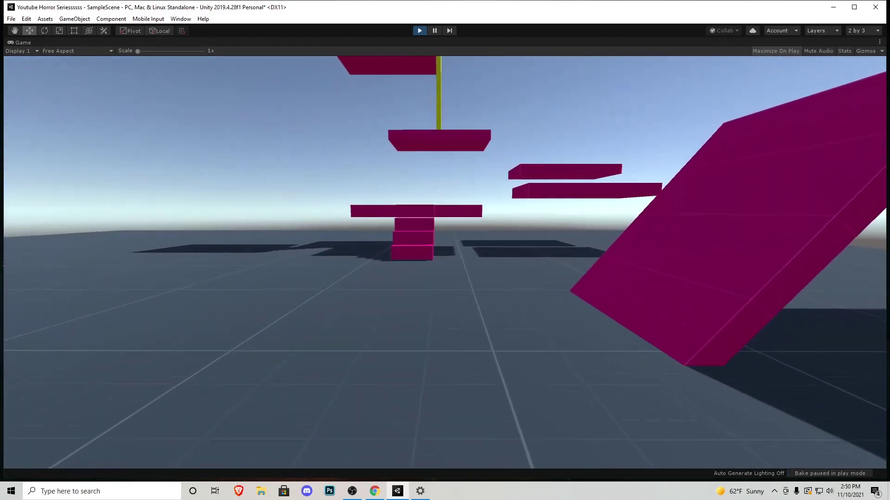
pyautogui.press('w')
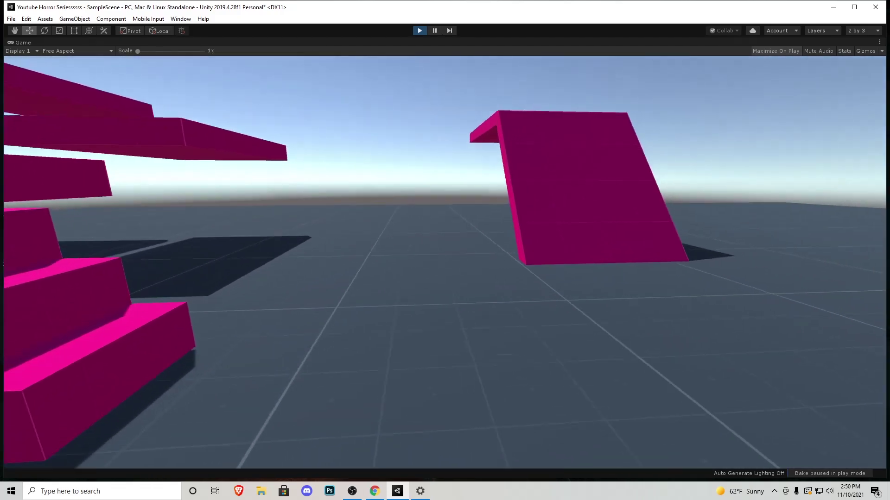
pyautogui.press('w')
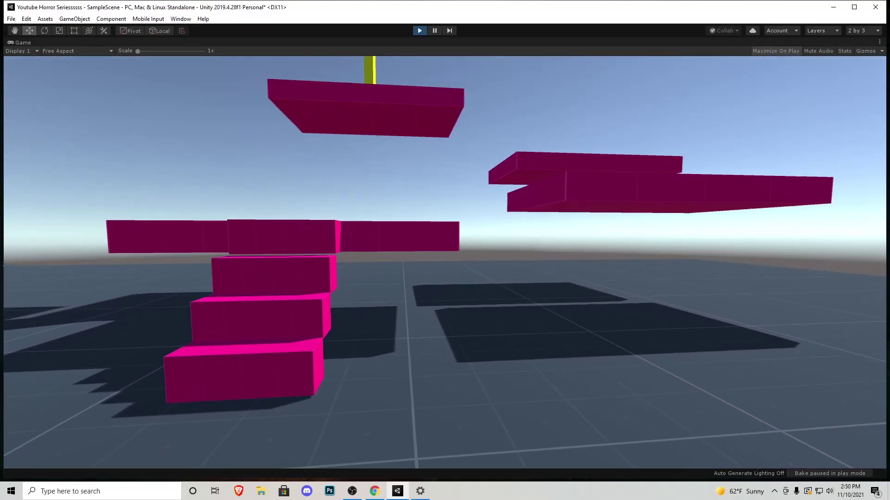
pyautogui.press('s')
pyautogui.press('s')
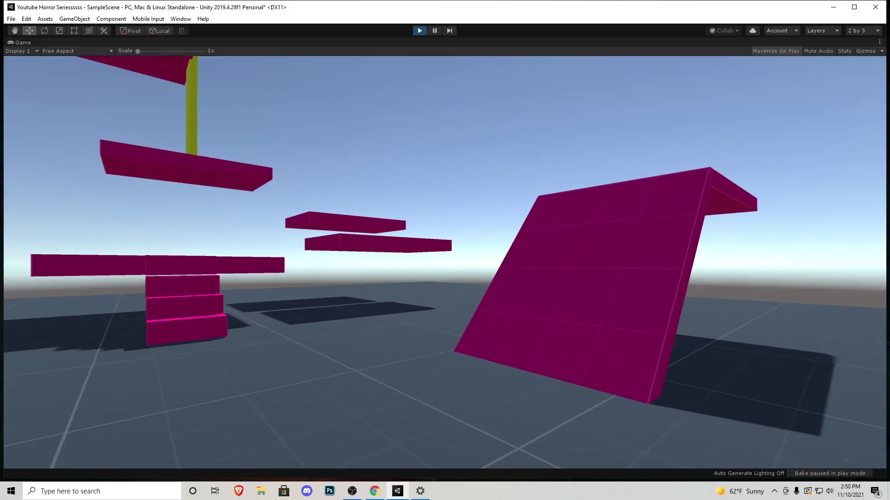
# Walk up the ramp onto its platform to test the slope limit, and end the playtest.
pyautogui.press('w')
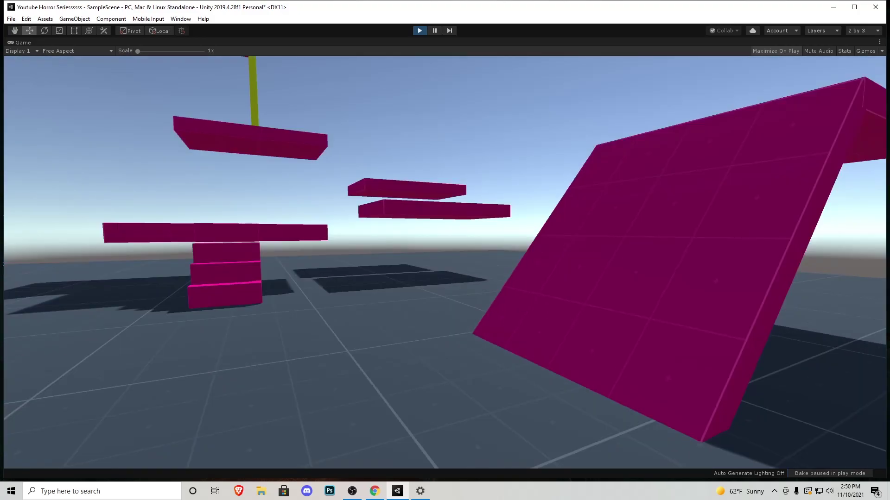
pyautogui.press('w')
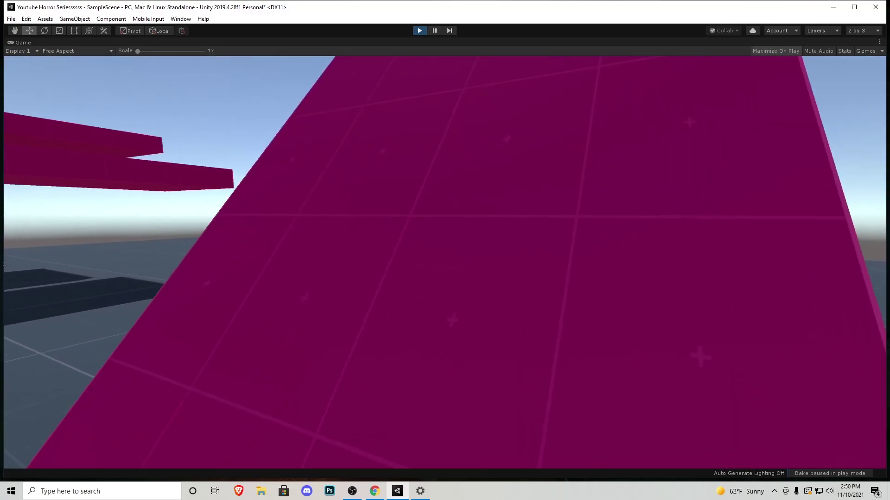
pyautogui.press('w')
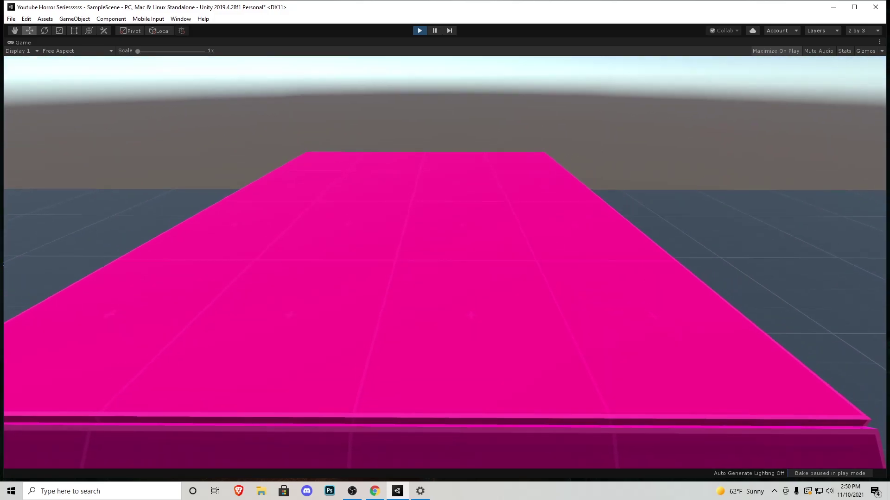
pyautogui.press('w')
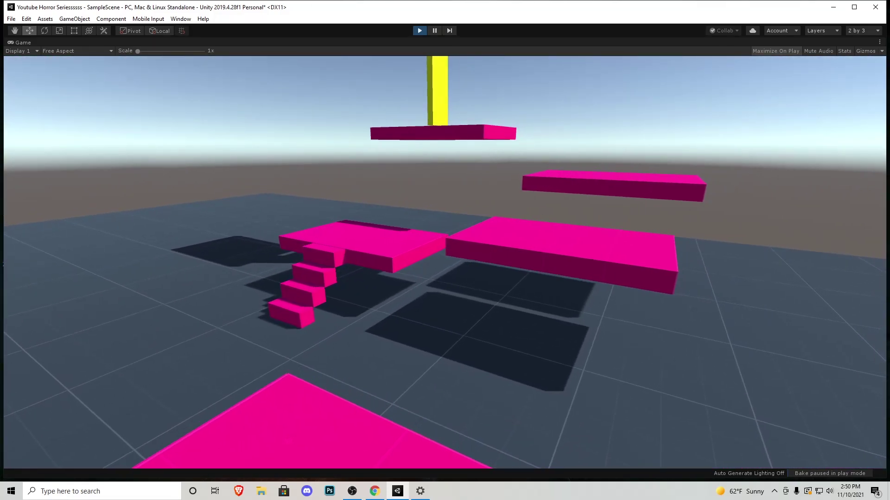
pyautogui.click(419, 31)
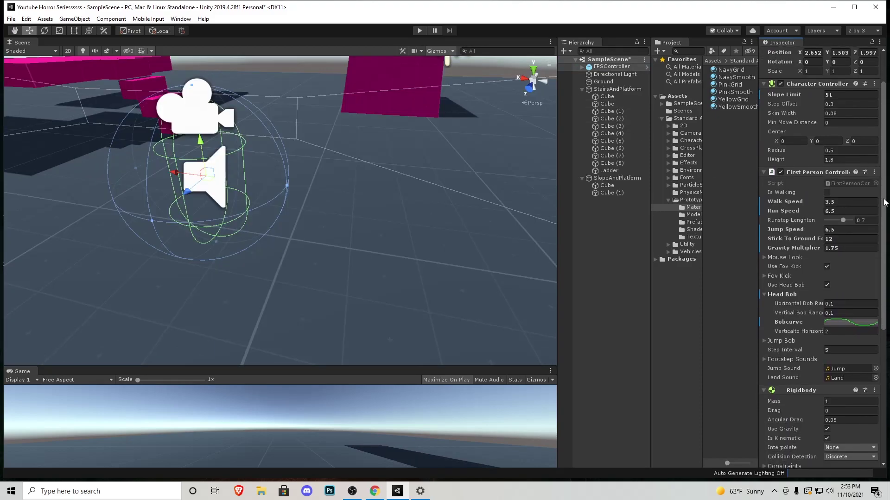
# Review the controller's speed, jump and gravity settings and the shape of its head bob curve.
pyautogui.moveTo(886, 203); pyautogui.dragTo(883, 227)
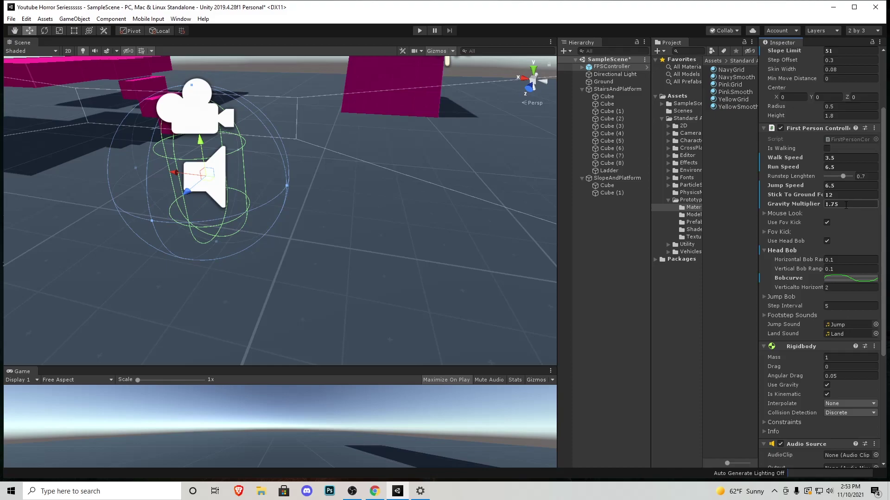
pyautogui.click(849, 280)
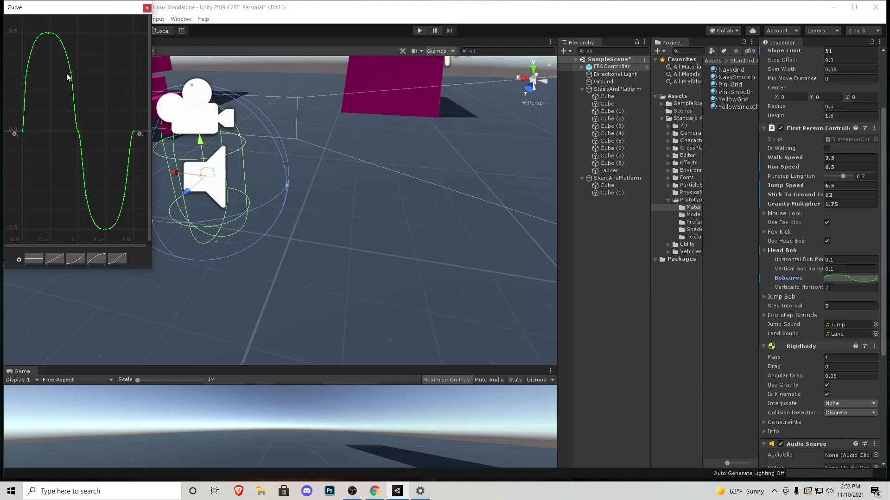
pyautogui.moveTo(70, 74)
pyautogui.mouseDown()
pyautogui.moveTo(59, 79)
pyautogui.moveTo(72, 77)
pyautogui.mouseUp()
pyautogui.click(146, 7)
# Start a playtest and walk the controller across the ground, up the ramp onto its platform and back down.
pyautogui.click(424, 31)
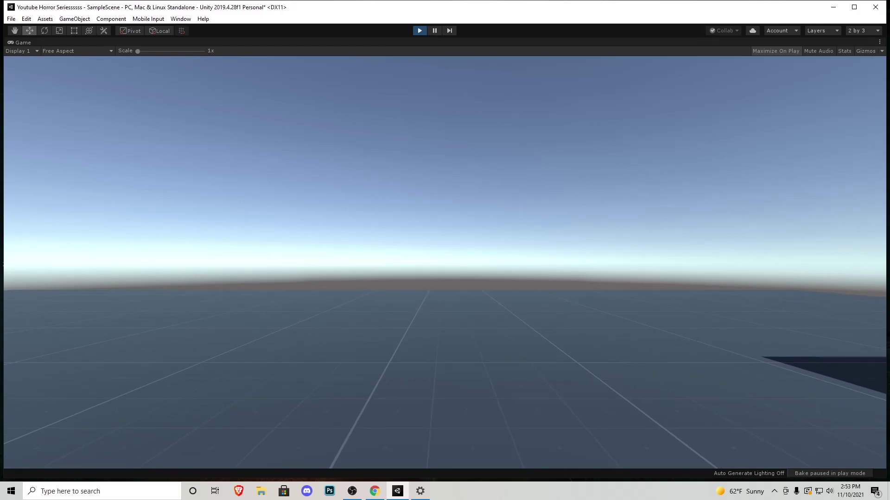
pyautogui.press('w')
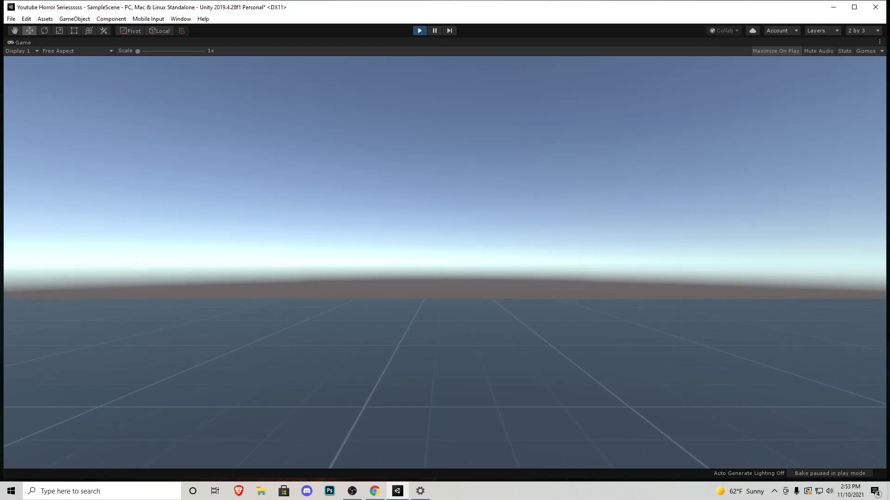
pyautogui.press('w')
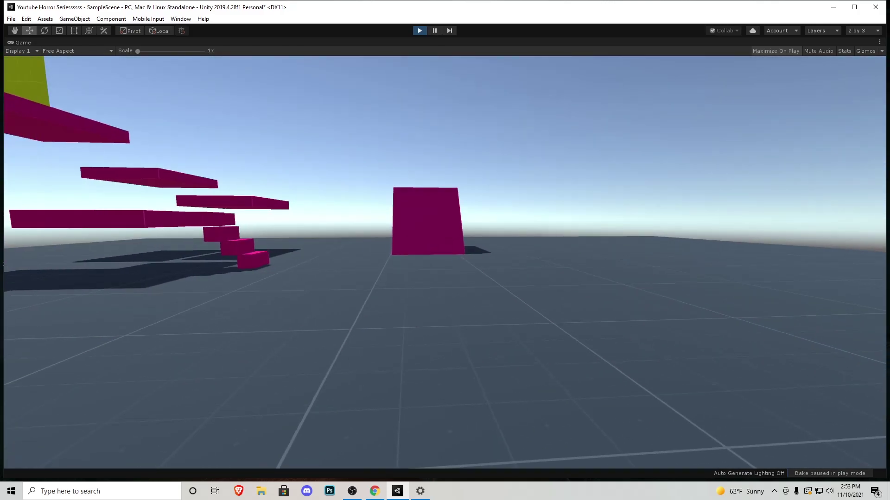
pyautogui.press('w')
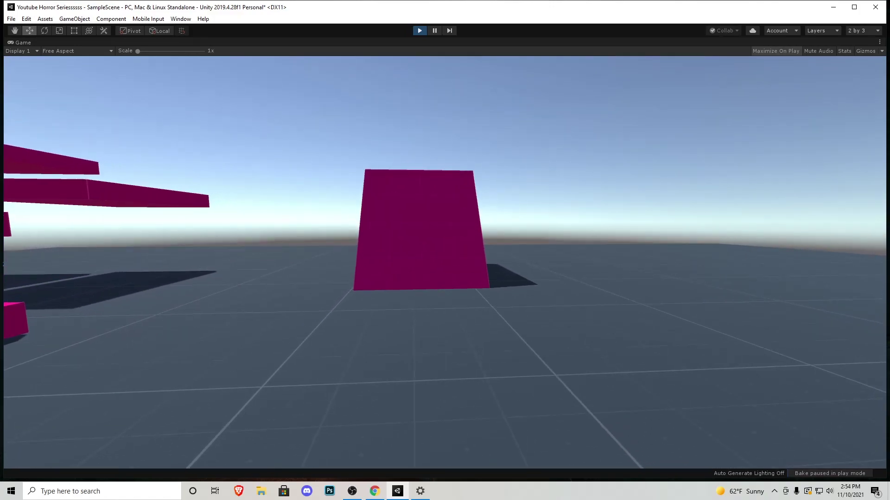
pyautogui.press('w')
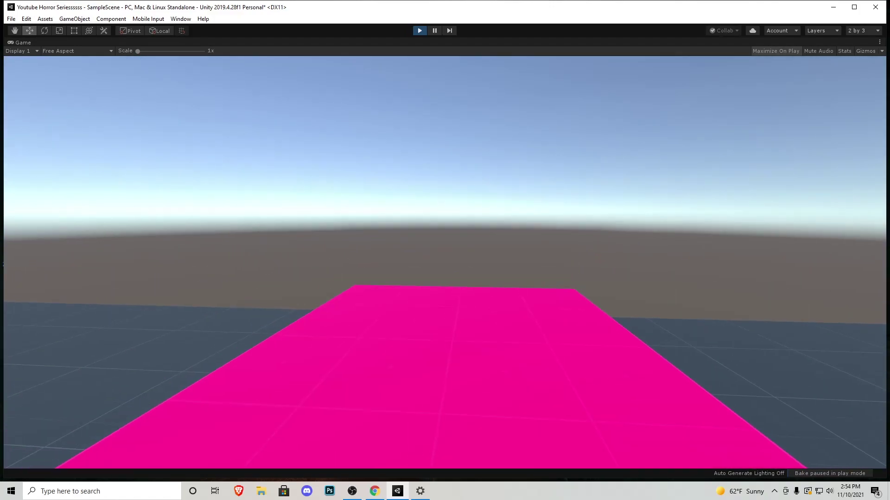
pyautogui.press('s')
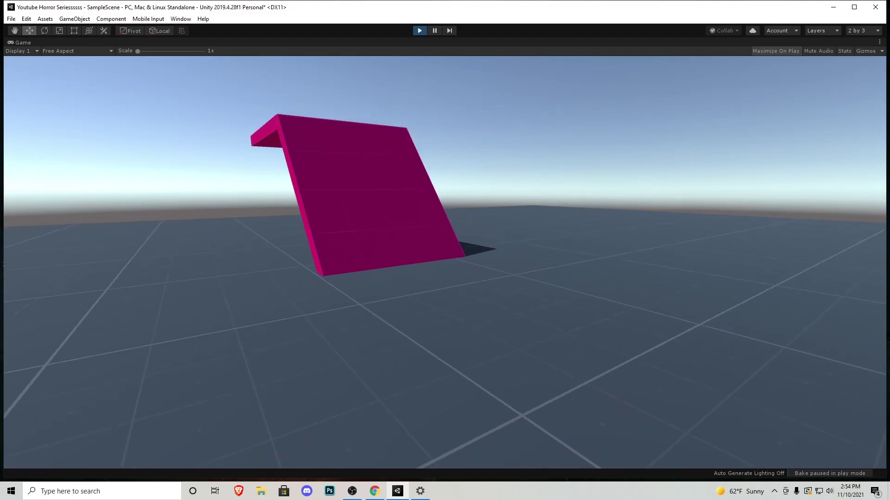
# Test jumping, climb the stairs and cross the floating platforms to the yellow ladder, and end the playtest.
pyautogui.press('space')
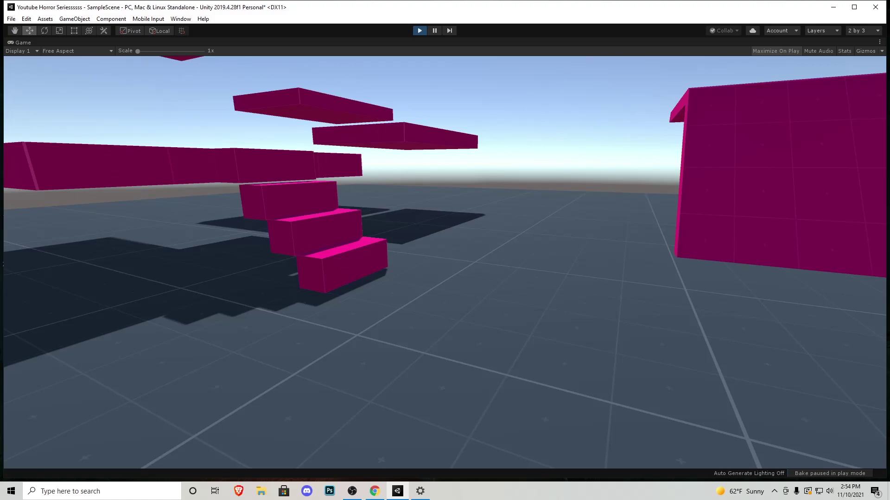
pyautogui.press('w')
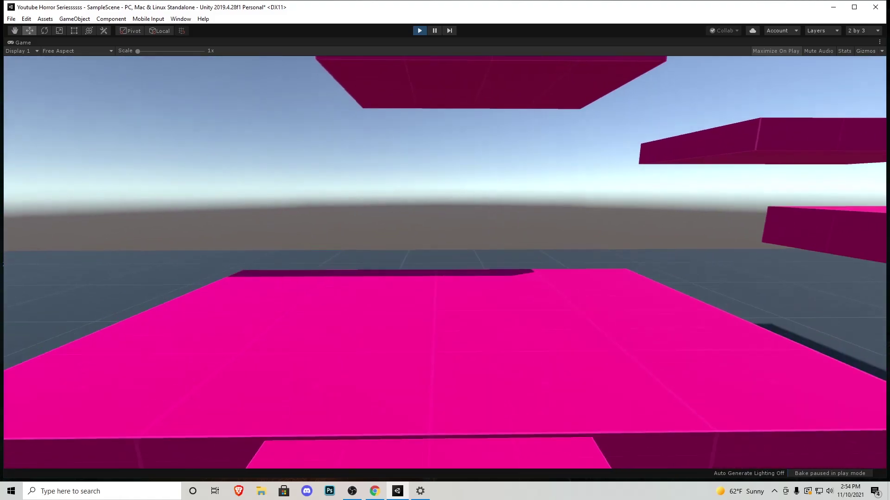
pyautogui.press('w')
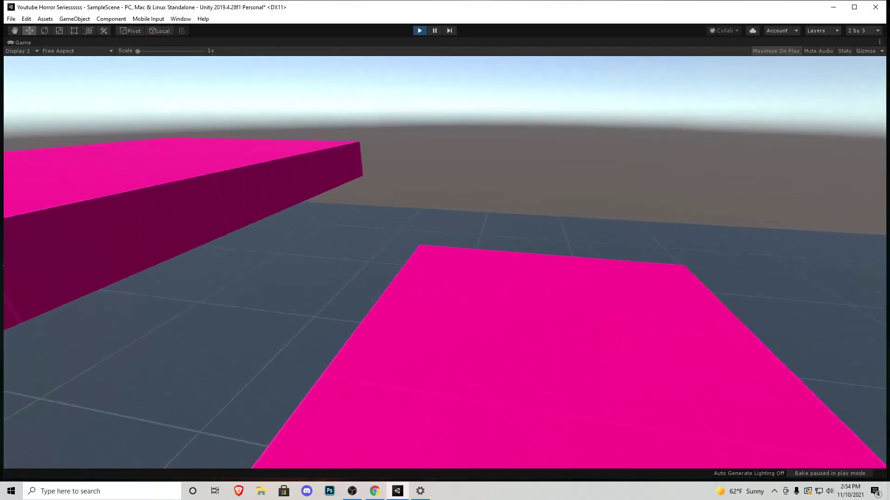
pyautogui.press('w')
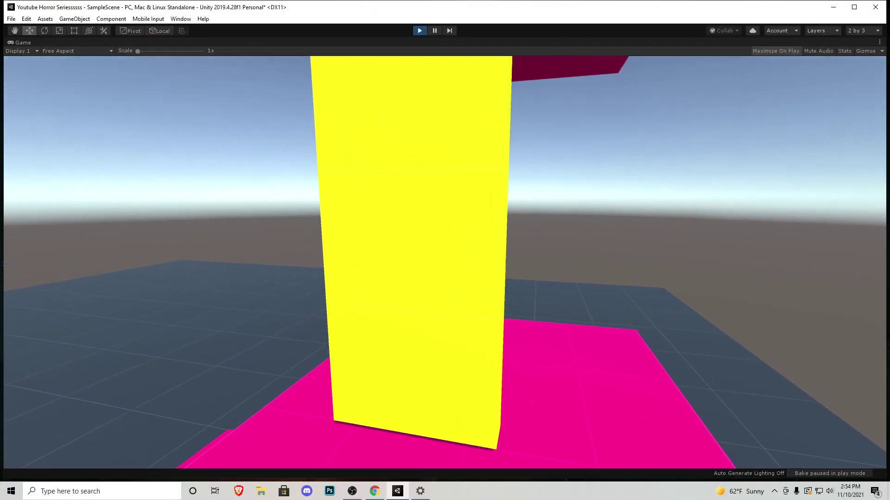
pyautogui.press('w')
pyautogui.press('s')
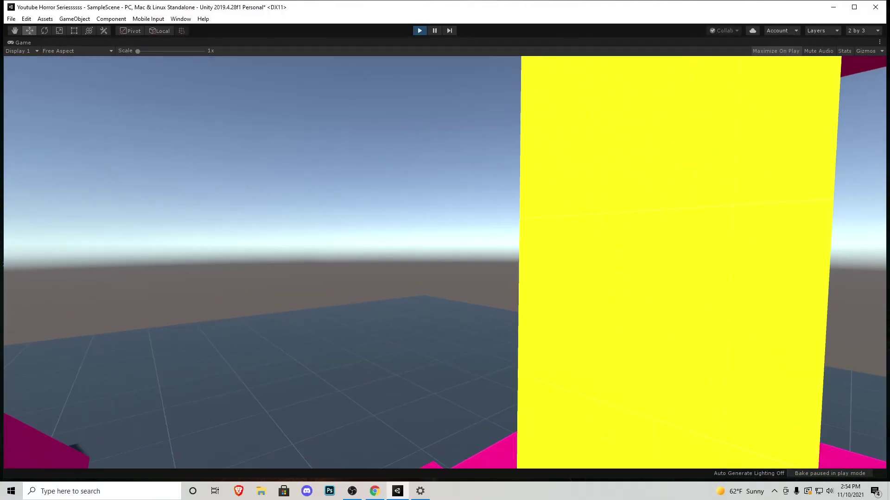
pyautogui.press('s')
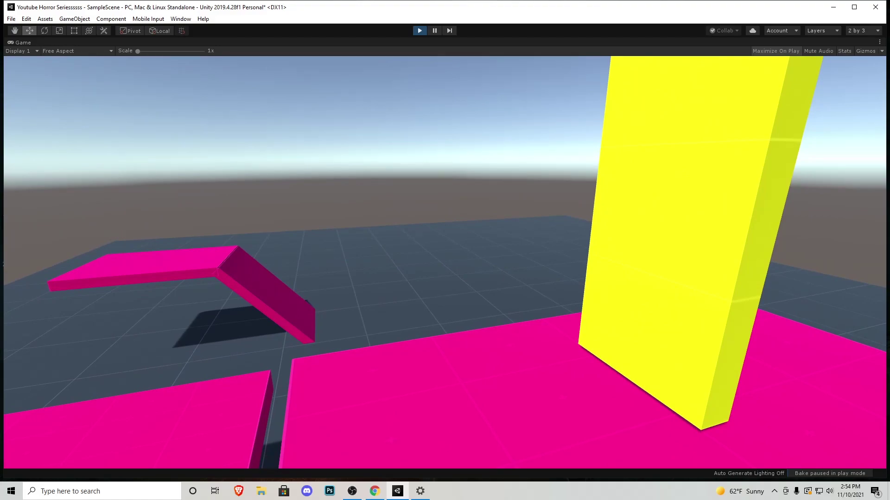
pyautogui.hotkey('ctrl', 'p')
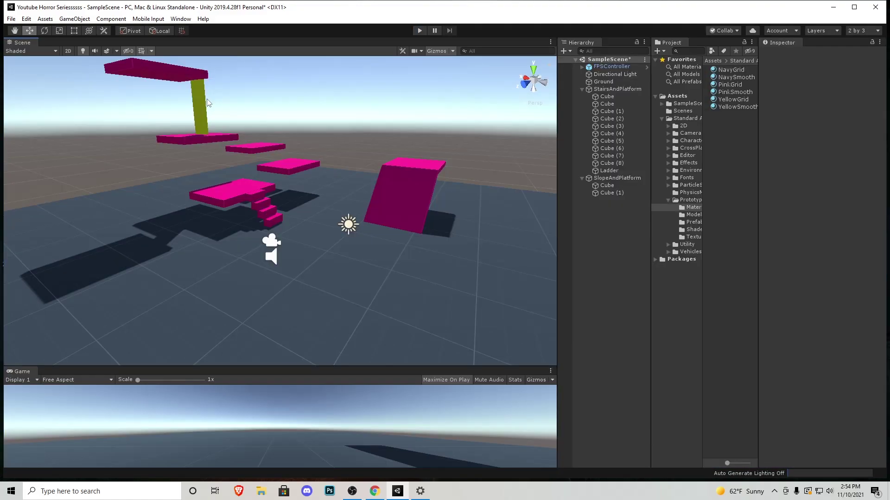